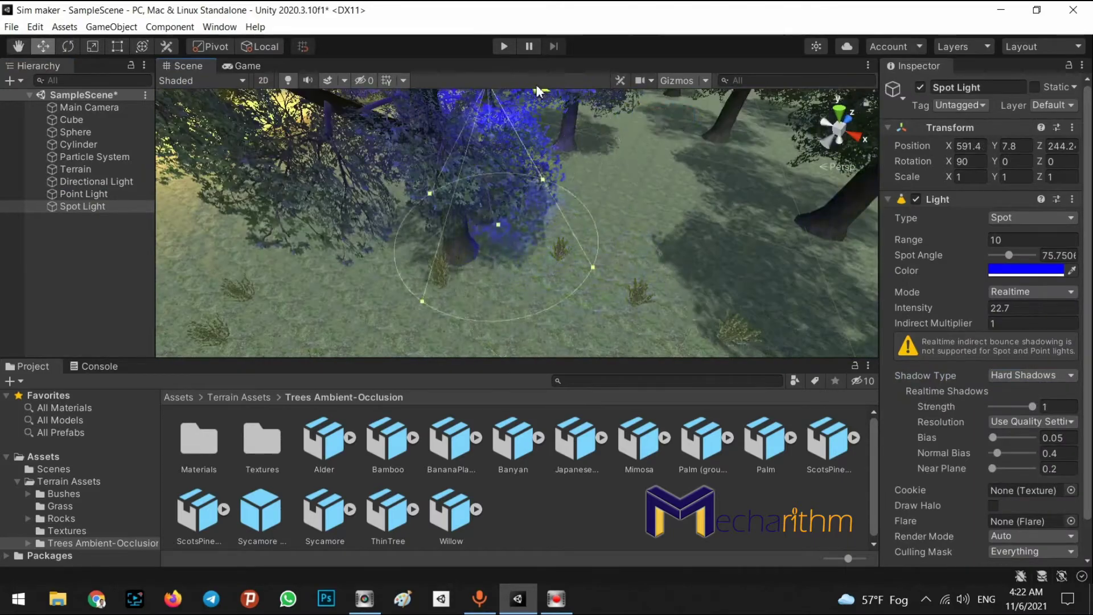
left_click_drag(588, 149, 636, 149)
key("e")
mouse_move(603, 180)
left_mouse_down()
mouse_move(617, 224)
mouse_move(602, 199)
left_mouse_up()
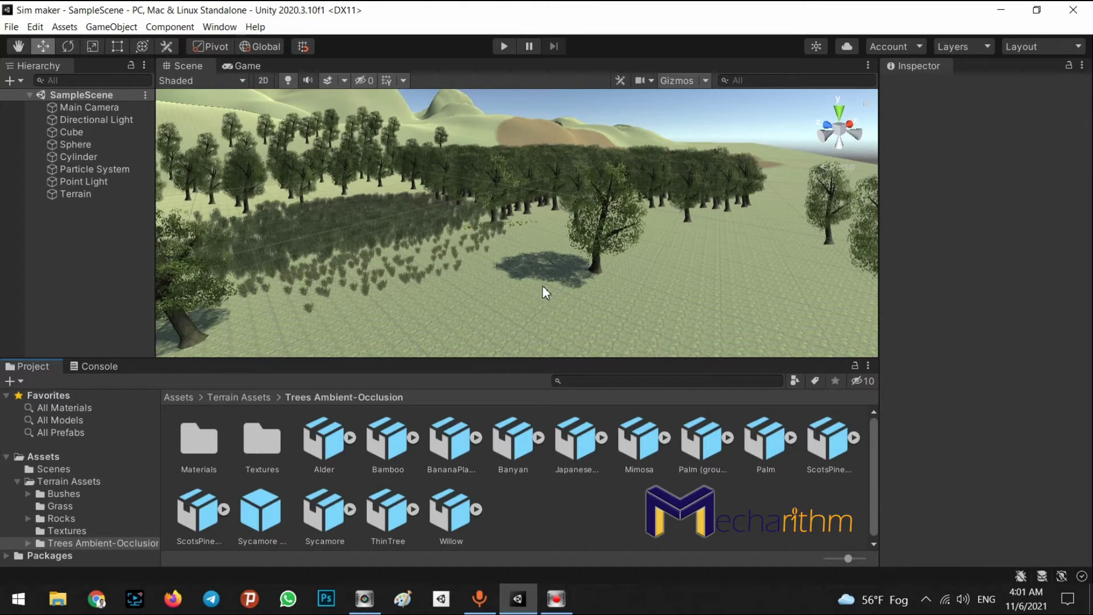
Select the existing Directional Light and raise it above the terrain corner to a Y position of about 28.91
right_click_drag(540, 279, 687, 236)
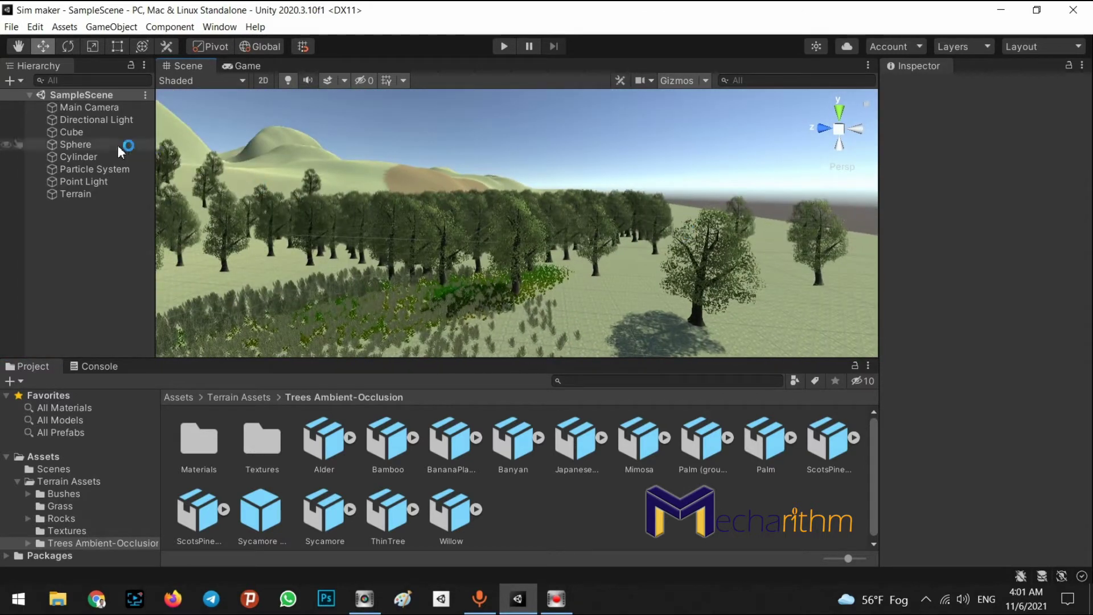
left_click(97, 121)
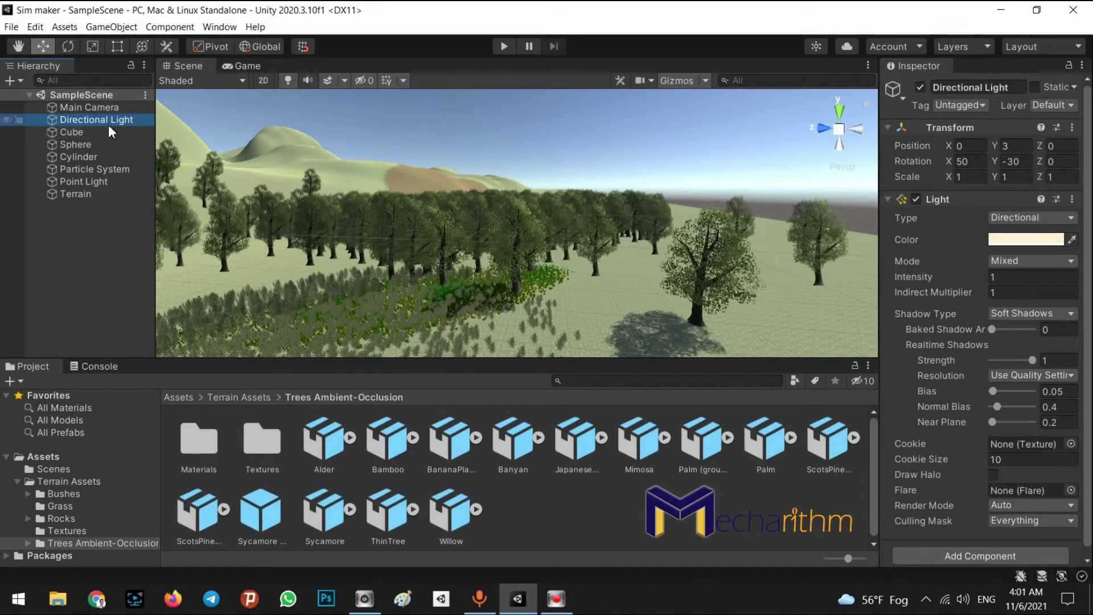
right_click_drag(444, 260, 592, 357)
left_click_drag(535, 261, 552, 135)
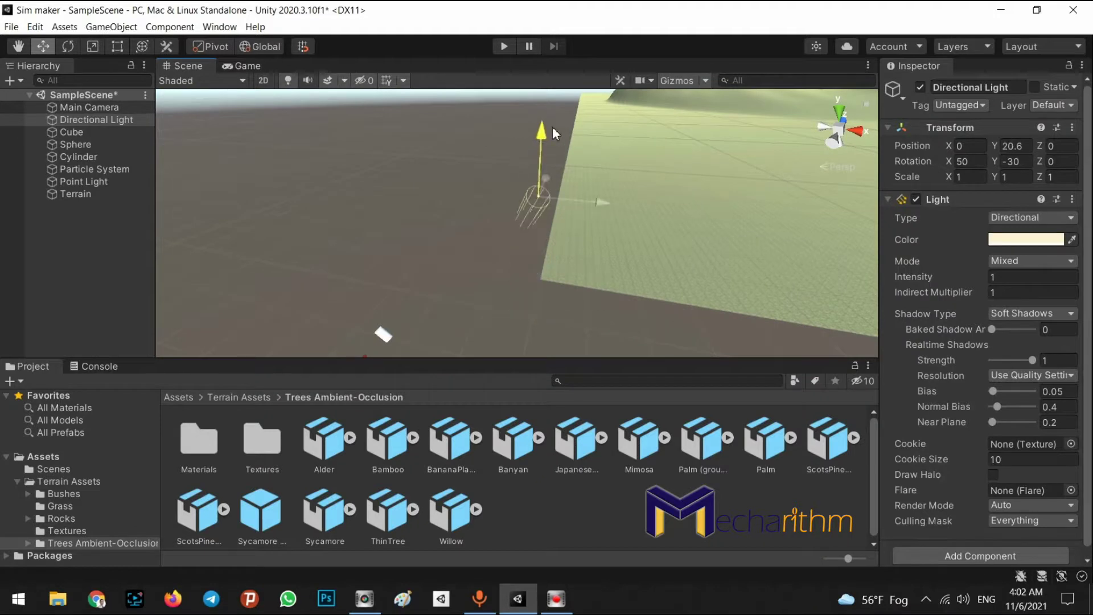
right_click_drag(576, 216, 491, 228)
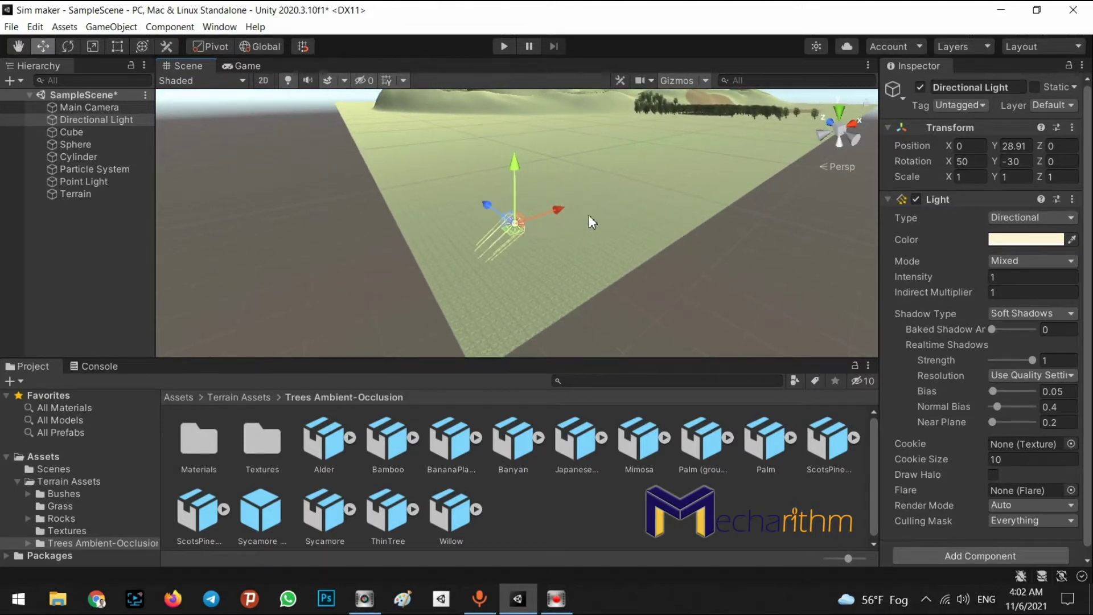
right_click_drag(790, 207, 746, 159)
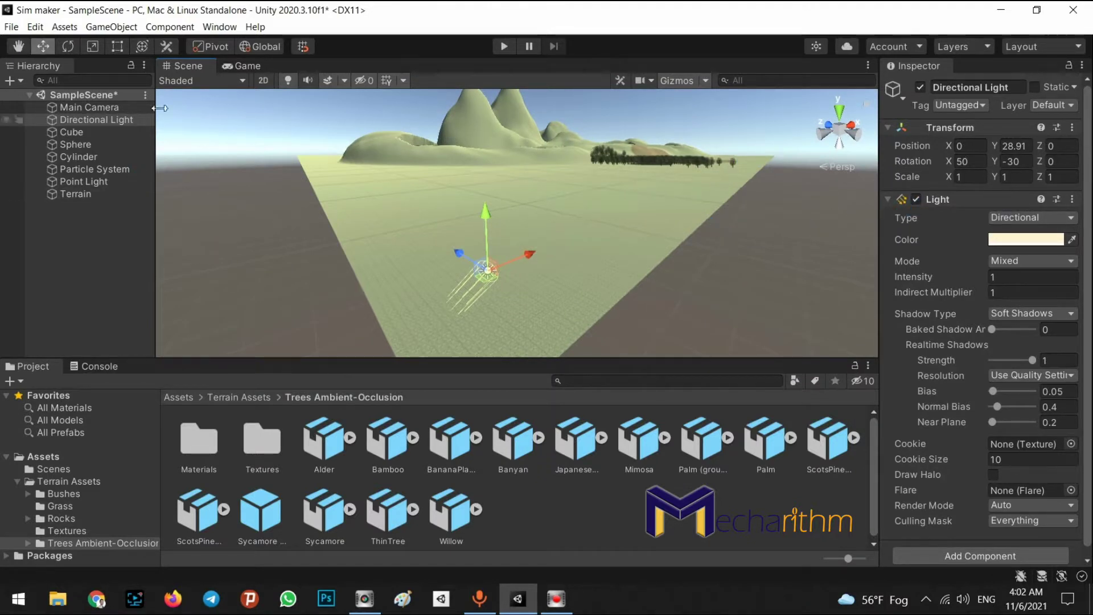
right_click_drag(616, 260, 623, 245)
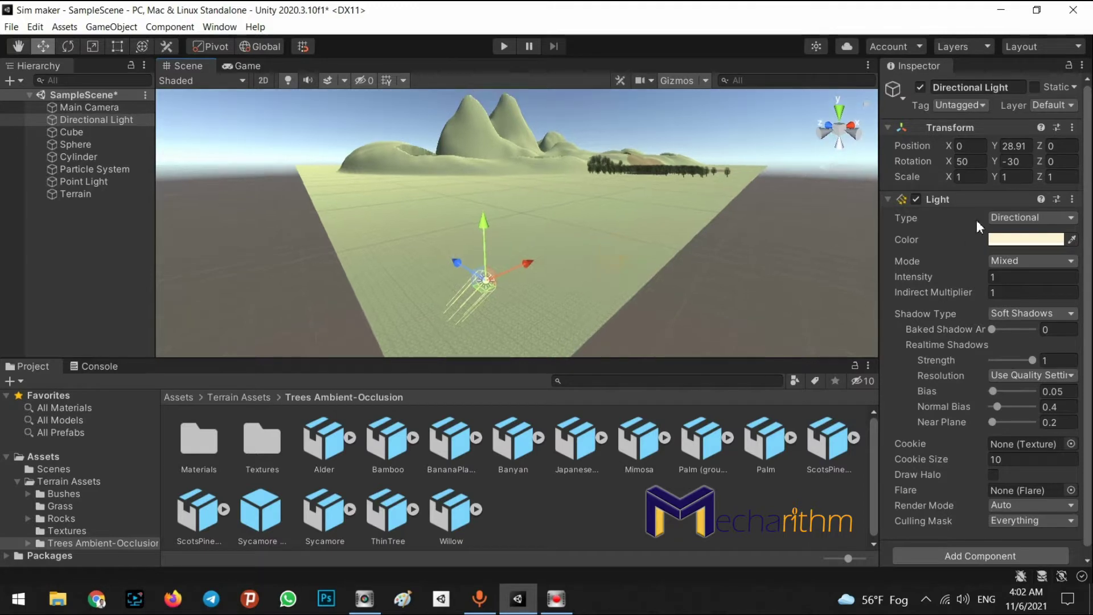
Lower the Directional Light's X rotation to about -2.86 to get a sunset look over the terrain
left_click_drag(951, 163, 899, 164)
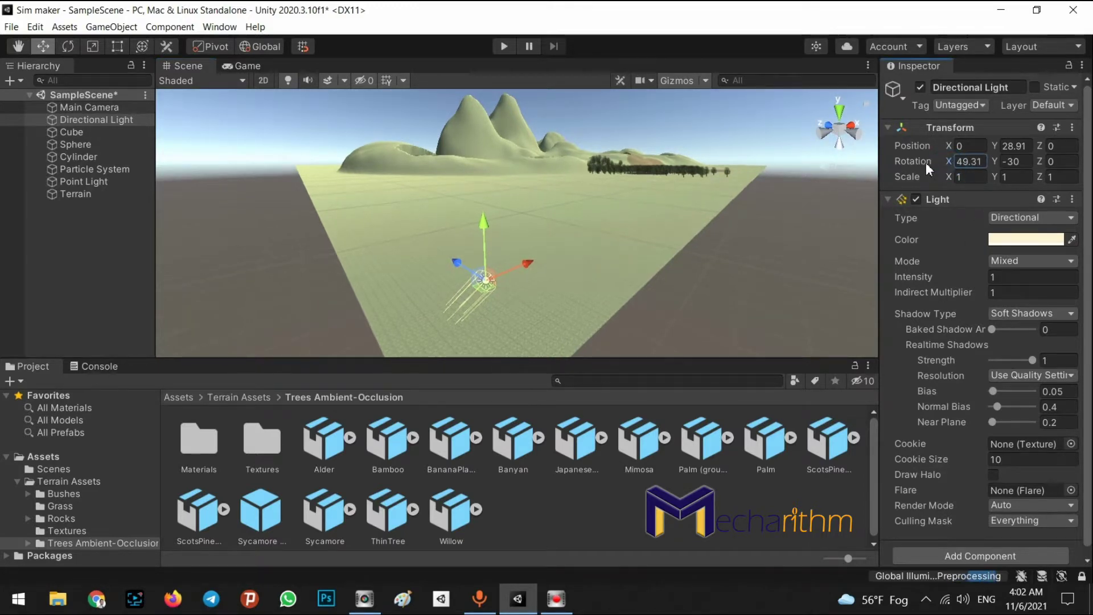
left_click_drag(407, 164, 667, 164)
right_click_drag(527, 186, 742, 251)
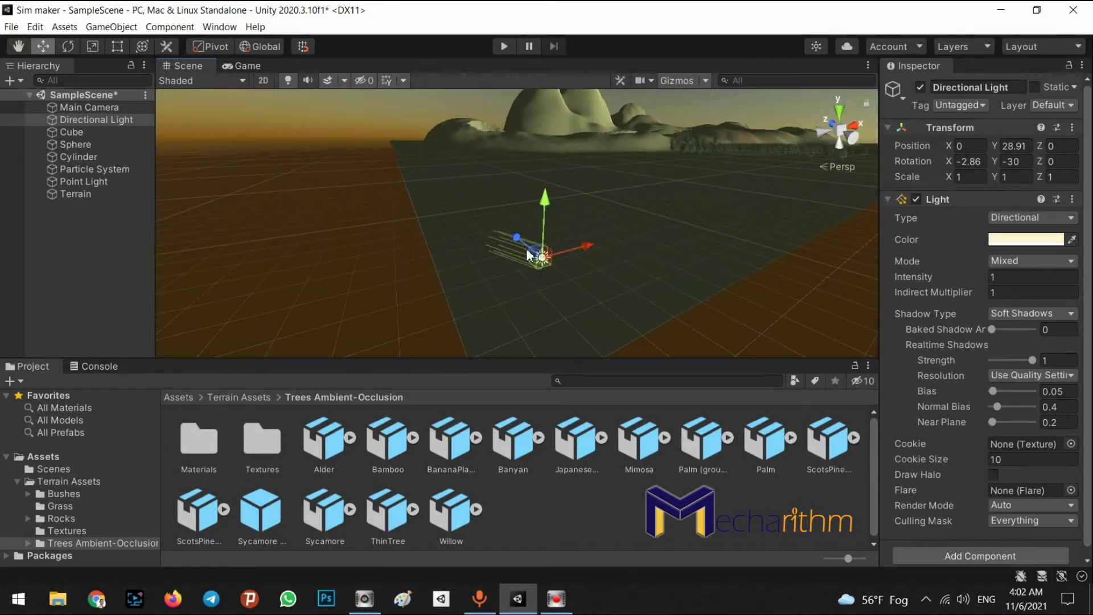
right_click_drag(618, 290, 852, 226)
Raise the Directional Light's X rotation to about 83.4 so it shines almost straight down
left_click_drag(954, 163, 184, 211)
right_click_drag(361, 228, 218, 249)
key("s")
key("e")
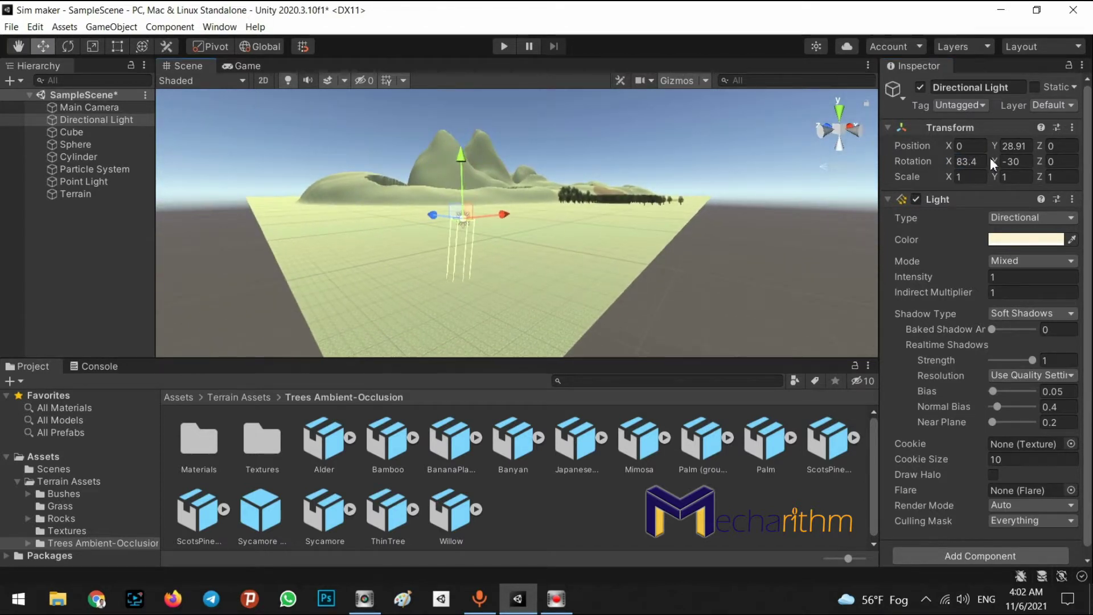
Set the Directional Light's Y rotation to about 125.33 and its Z rotation to about 201.2, then deselect it
mouse_move(976, 159)
left_mouse_down()
mouse_move(760, 162)
mouse_move(680, 176)
mouse_move(503, 156)
mouse_move(763, 155)
mouse_move(732, 200)
mouse_move(711, 394)
mouse_move(2, 324)
left_mouse_up()
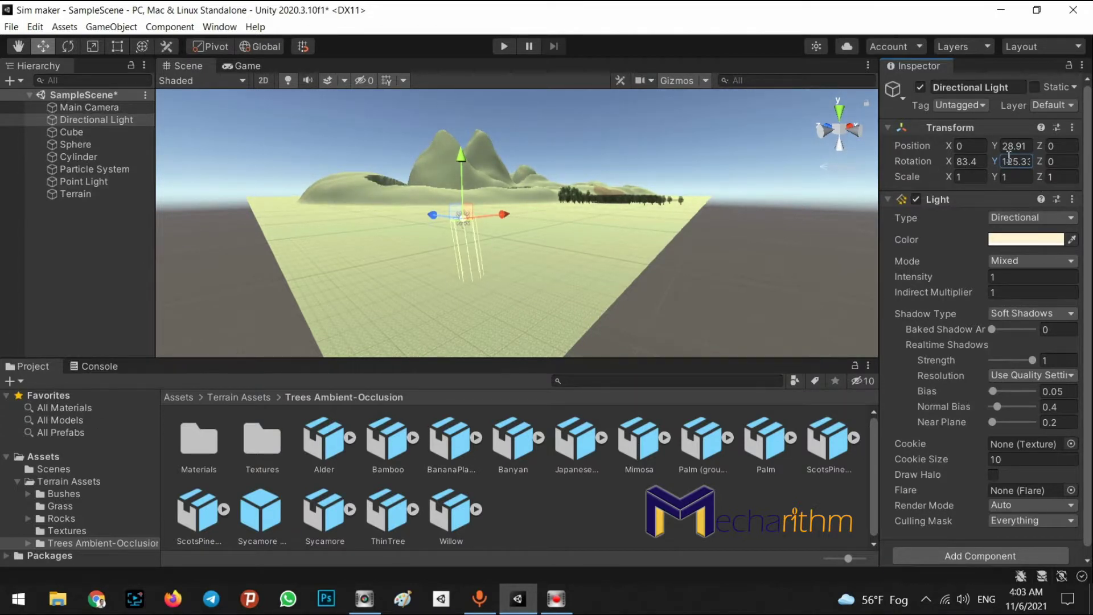
left_click_drag(1017, 163, 899, 190)
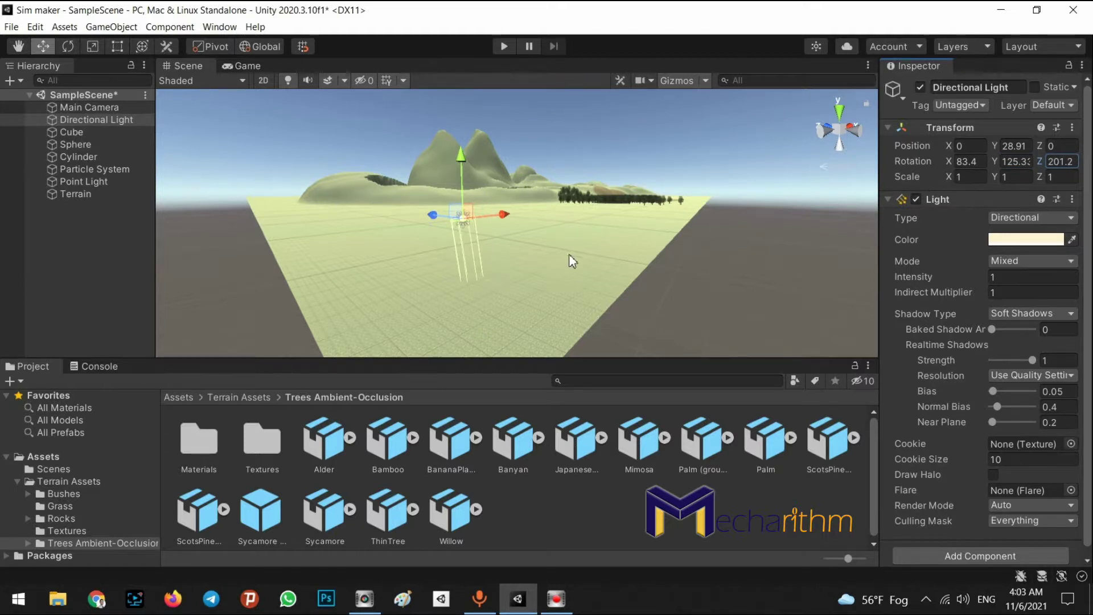
right_click_drag(561, 259, 553, 247)
left_click(56, 240)
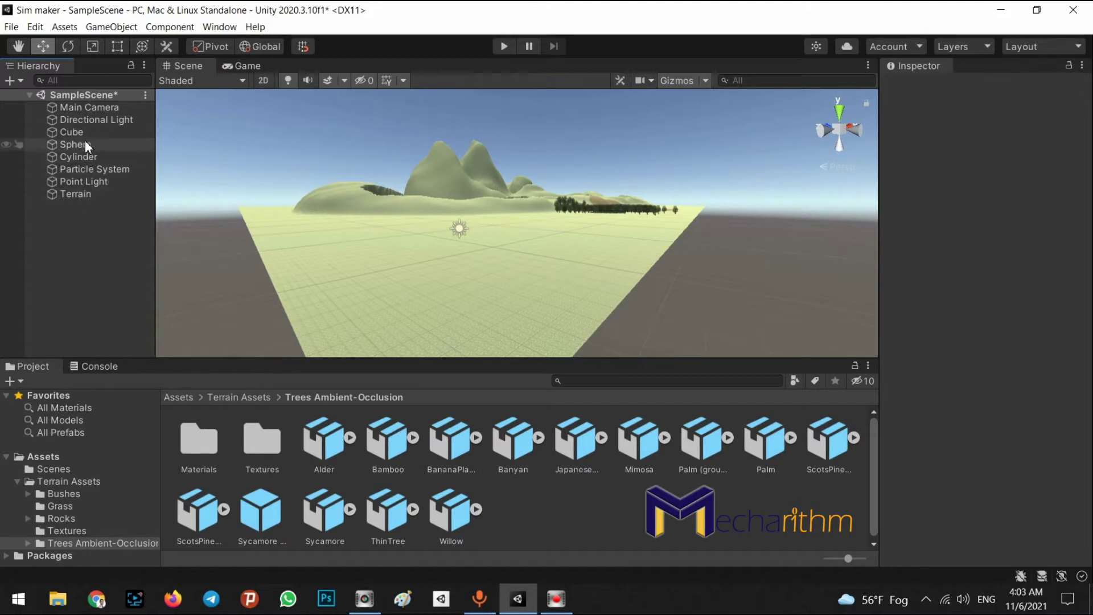
Delete the Directional Light from the scene and save the scene
left_click(87, 125)
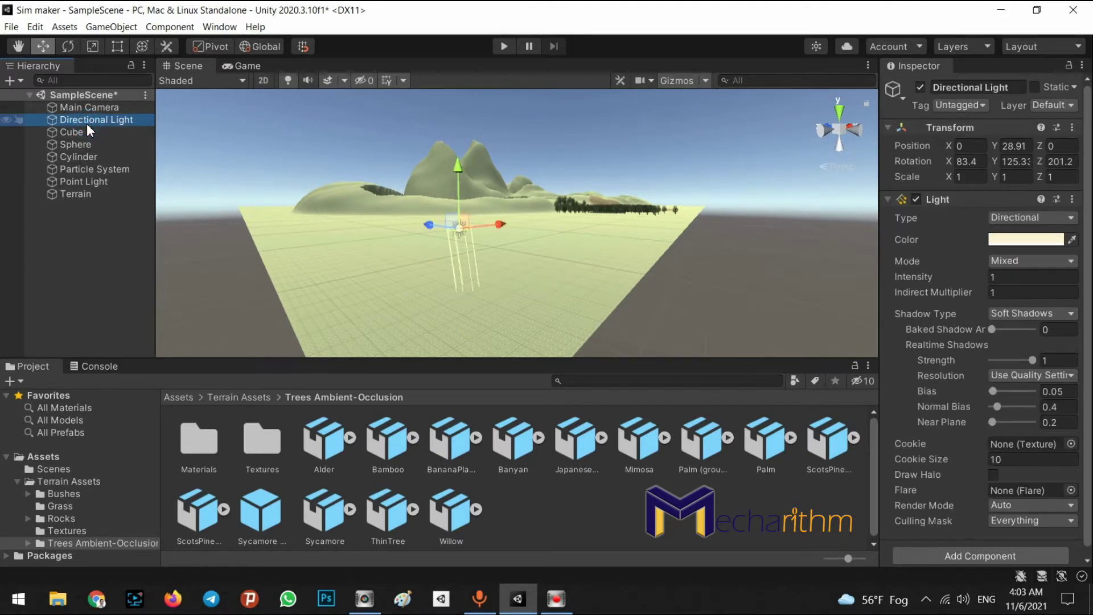
key("Delete")
key("ctrl+s")
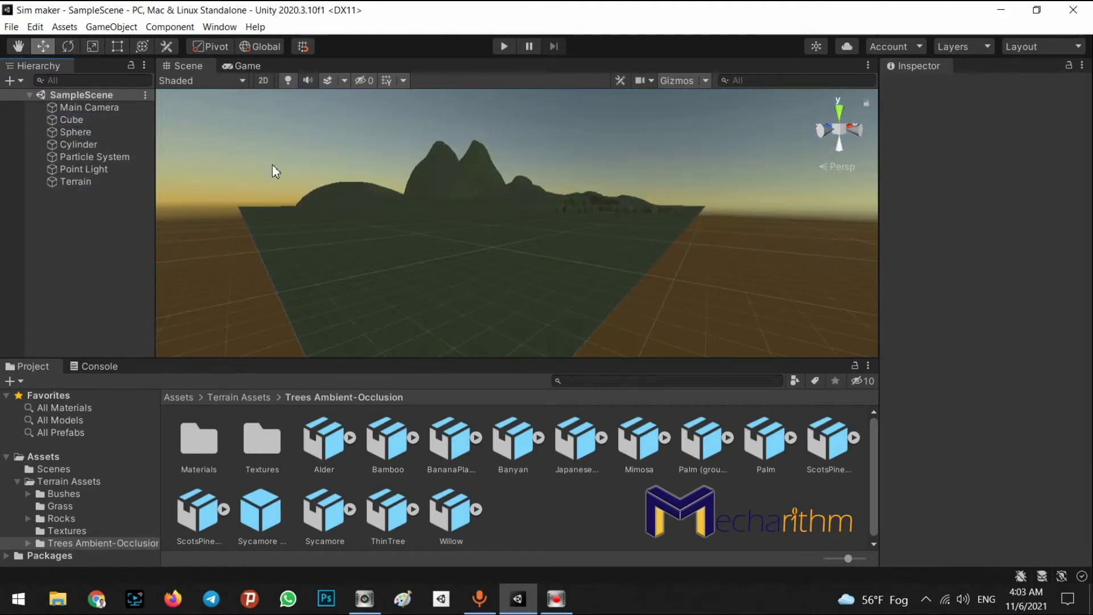
Add a new Directional Light near the forest and grass area of the terrain
right_click_drag(602, 176, 490, 315)
key("w")
key("s")
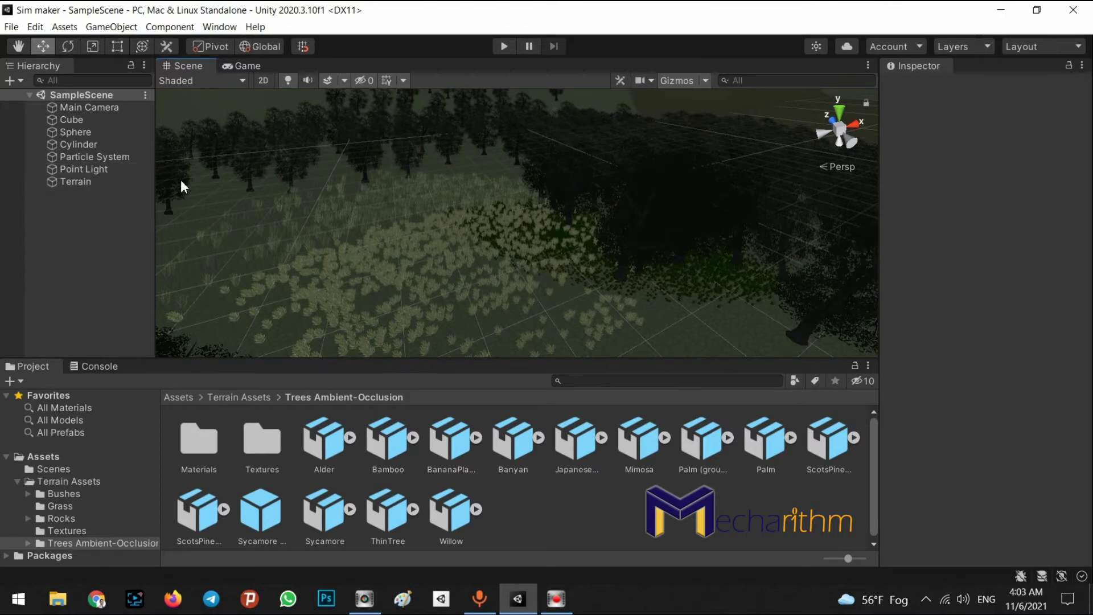
left_click(112, 26)
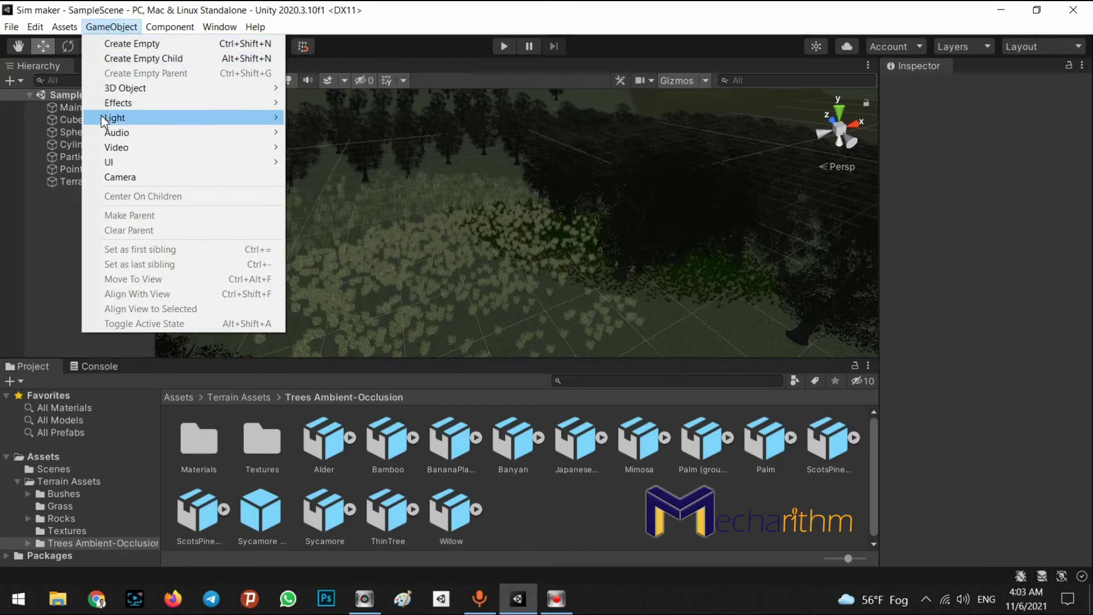
mouse_move(121, 121)
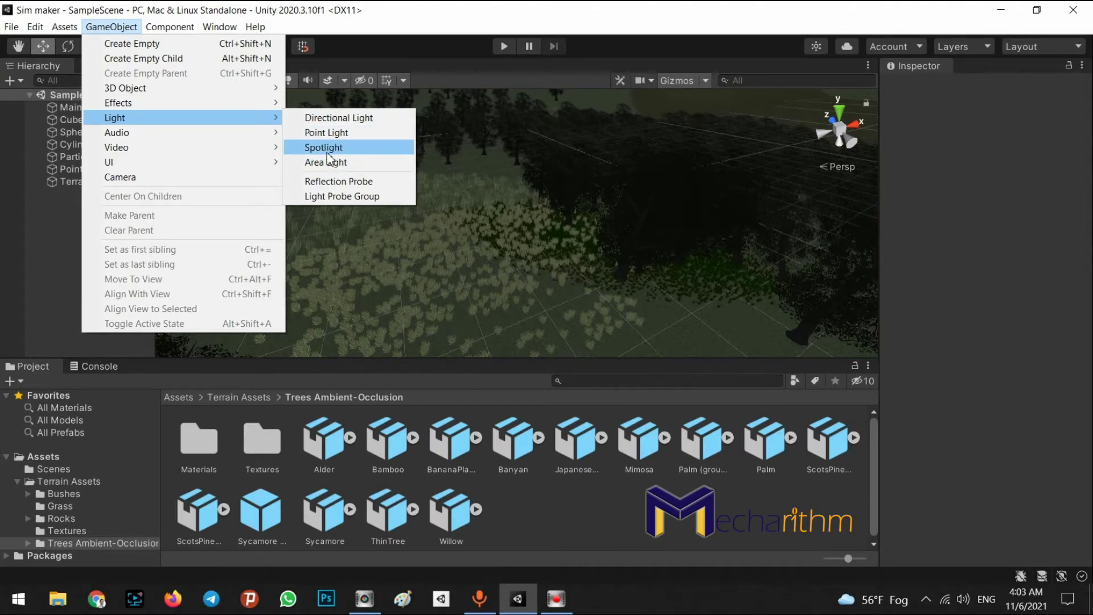
left_click(347, 127)
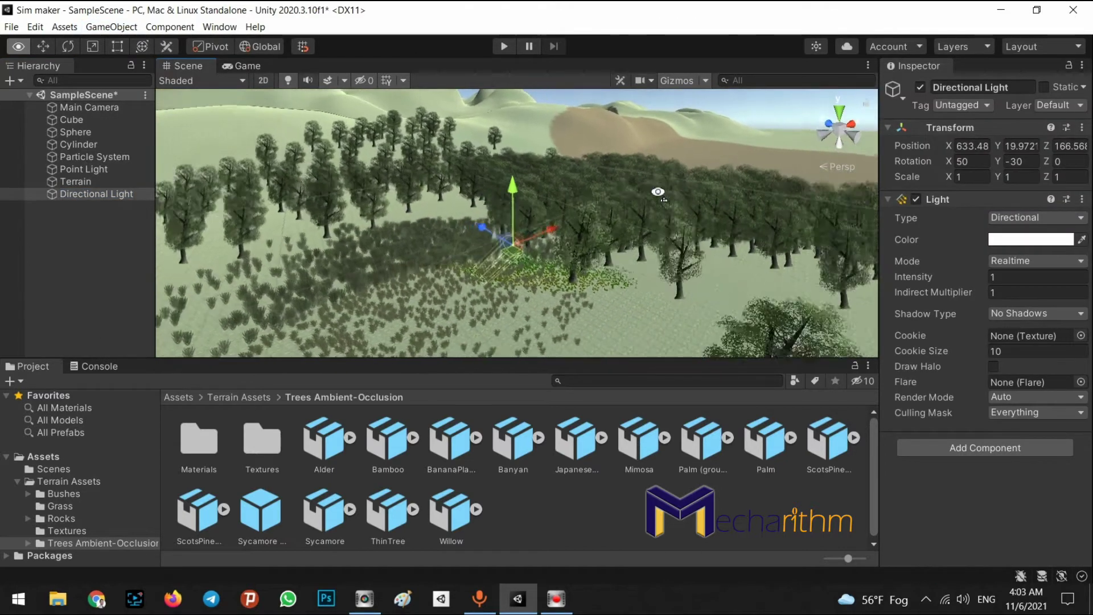
left_click_drag(658, 192, 591, 204, "alt")
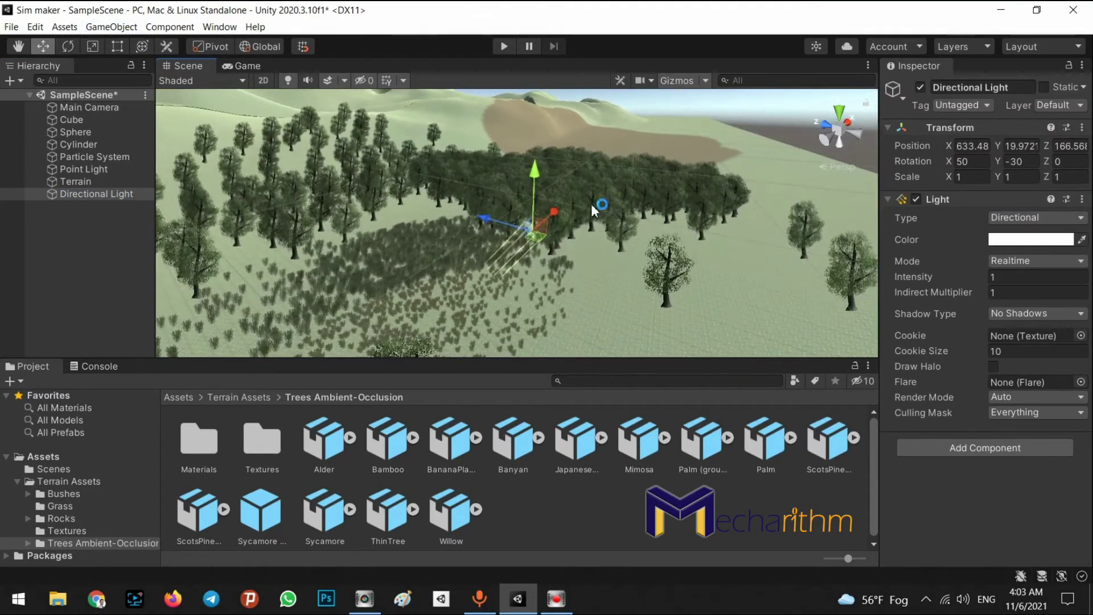
Switch the handles to local orientation and move the new Directional Light above the forest to about X 654.3, Y 52.2, Z 147.4
left_click(262, 47)
left_click_drag(498, 264, 669, 156)
left_click_drag(584, 249, 660, 169, "alt")
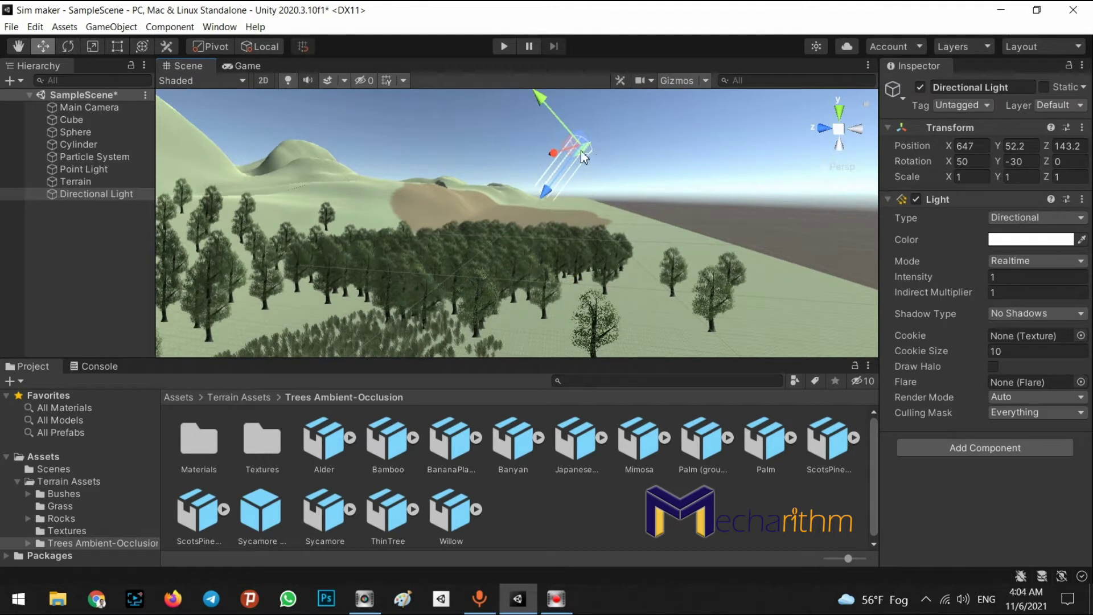
left_click_drag(552, 155, 553, 194)
right_click_drag(552, 194, 598, 216)
Rotate the Directional Light to an X rotation of about 62.385 and return to the Move tool
key("e")
left_click_drag(504, 156, 626, 228)
key("w")
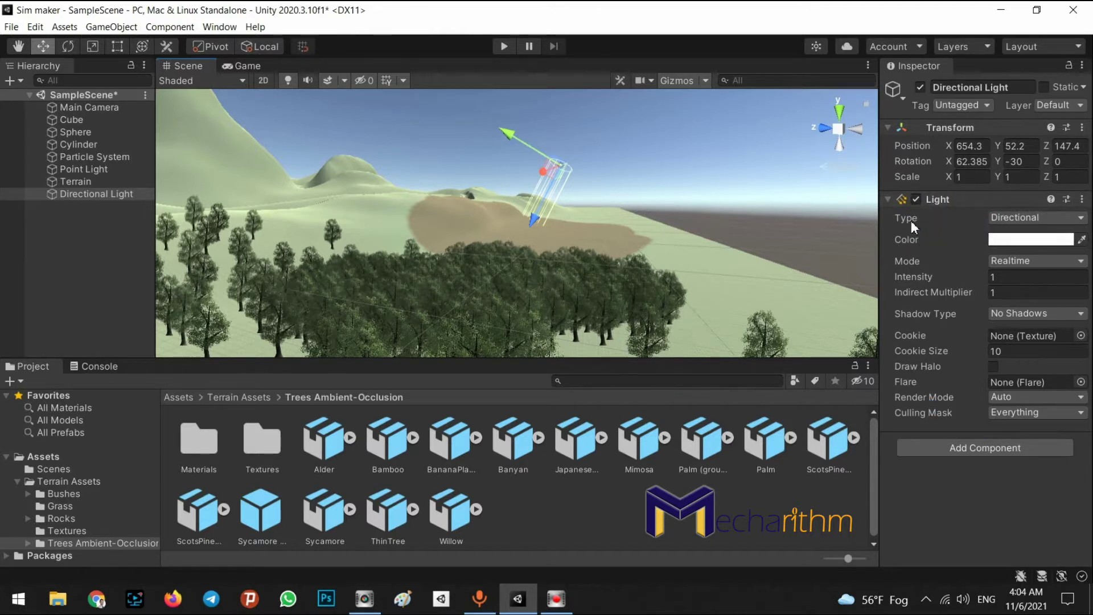
Examine the available light types for the Directional Light without changing the type
left_click(1044, 218)
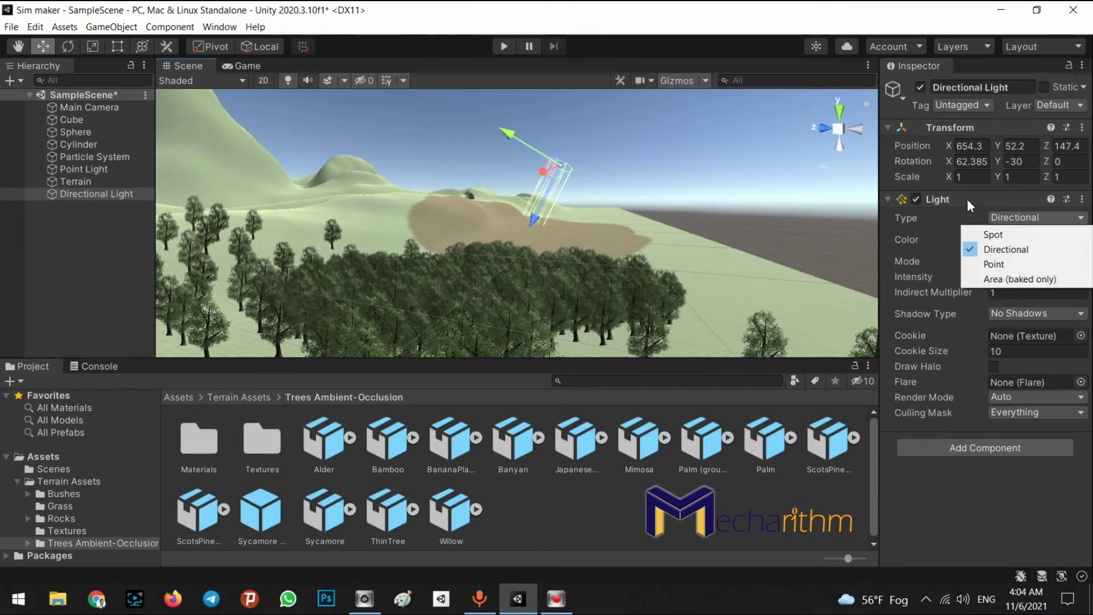
left_click(922, 223)
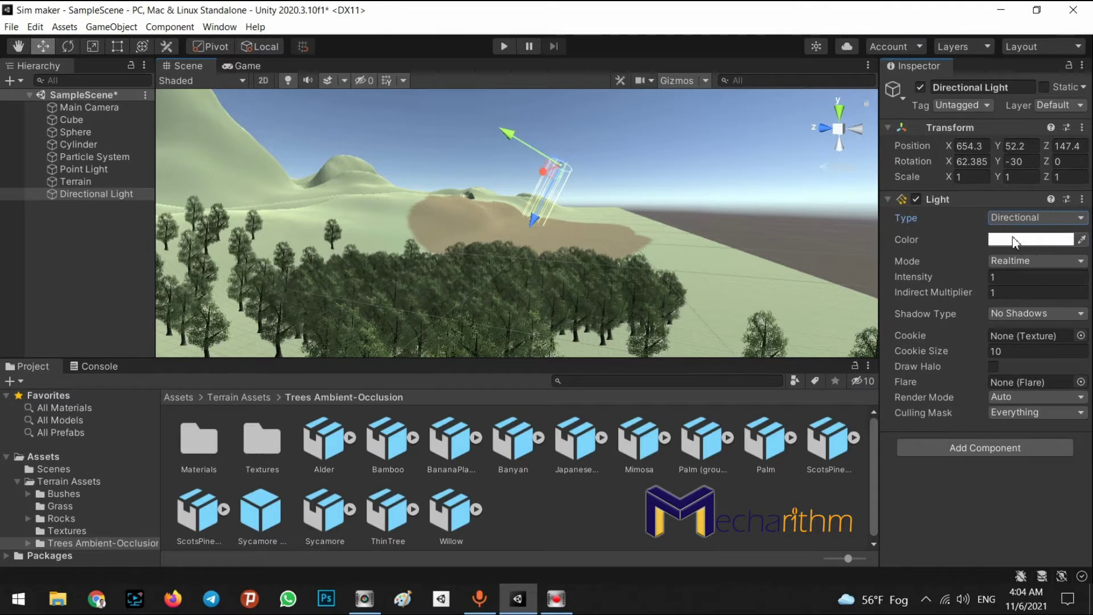
right_click_drag(635, 242, 508, 293)
key("s")
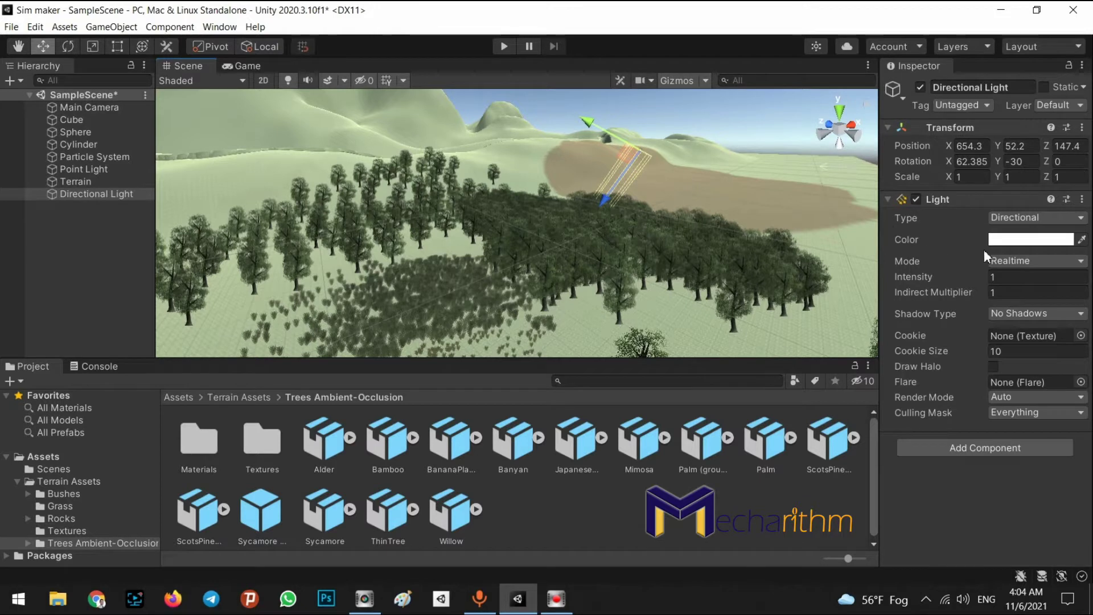
Try an orange colour (FD6A3F) and a light blue colour (3FCBFD) on the Directional Light
left_click(1004, 240)
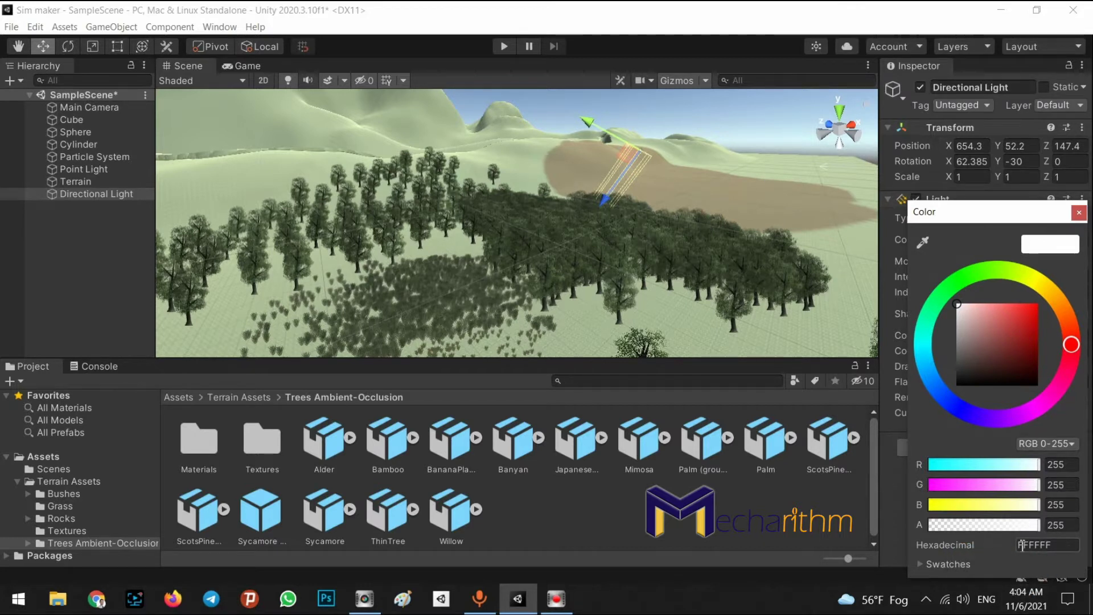
mouse_move(1056, 309)
left_mouse_down()
mouse_move(1050, 268)
mouse_move(1052, 294)
left_mouse_up()
mouse_move(989, 318)
left_mouse_down()
mouse_move(1054, 297)
mouse_move(1086, 330)
left_mouse_up()
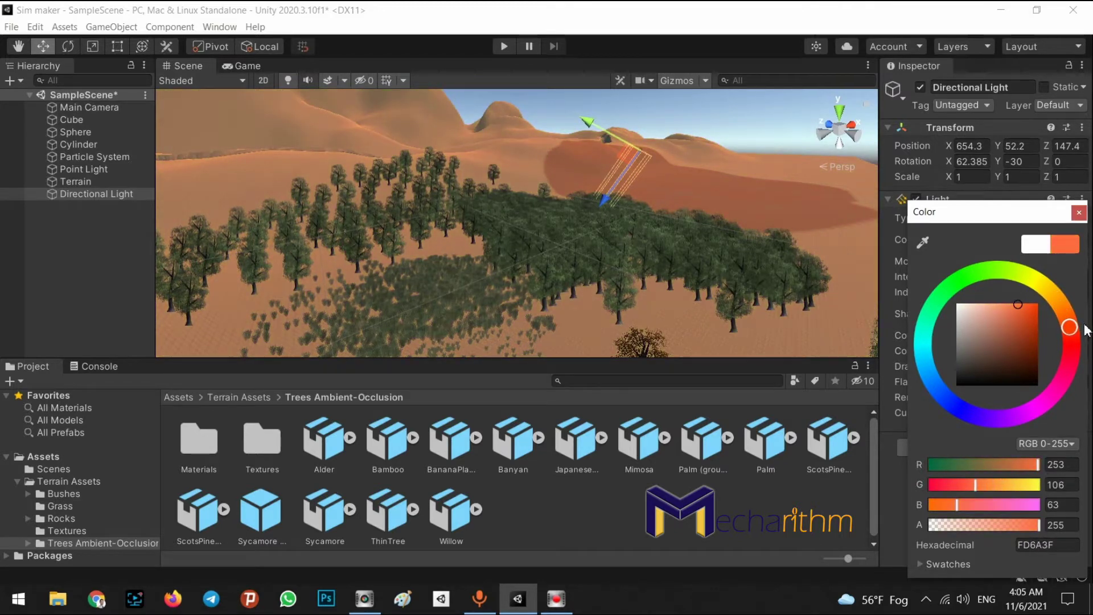
left_click(921, 367)
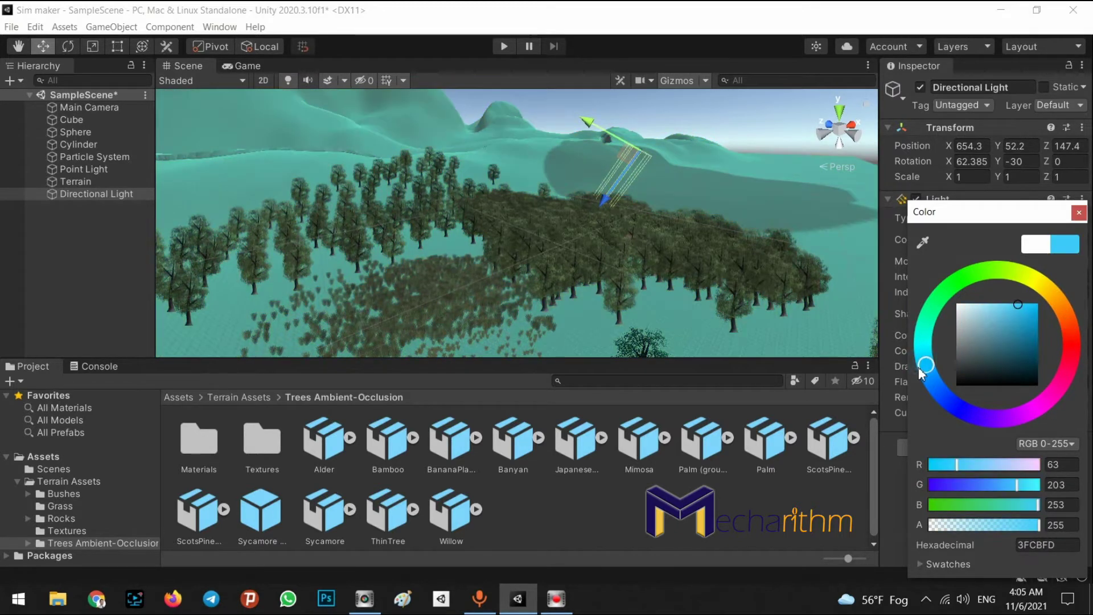
right_click_drag(564, 275, 637, 254)
Change the Directional Light's colour to magenta (FD3FFD) and view its effect on the trees and terrain
left_click(1016, 239)
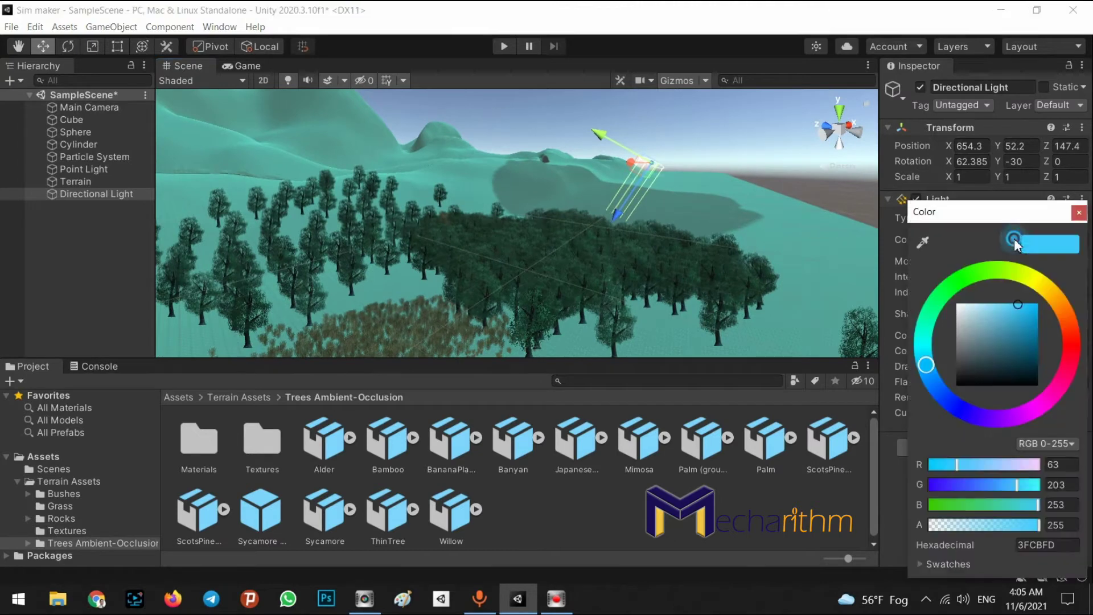
left_click_drag(1072, 336, 1041, 420)
left_click(686, 277)
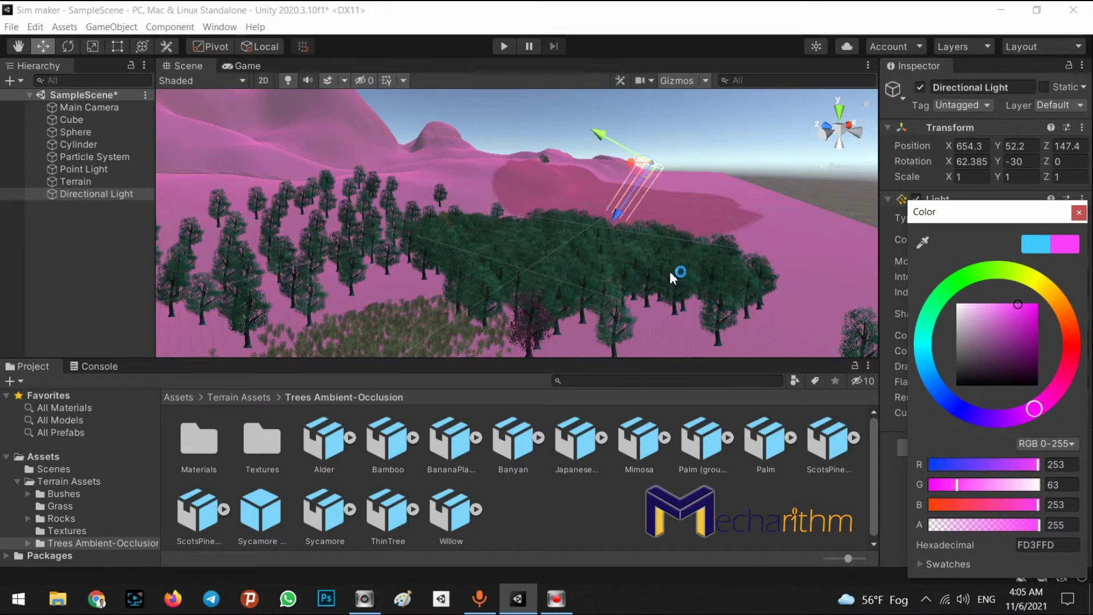
right_click_drag(666, 233, 610, 231)
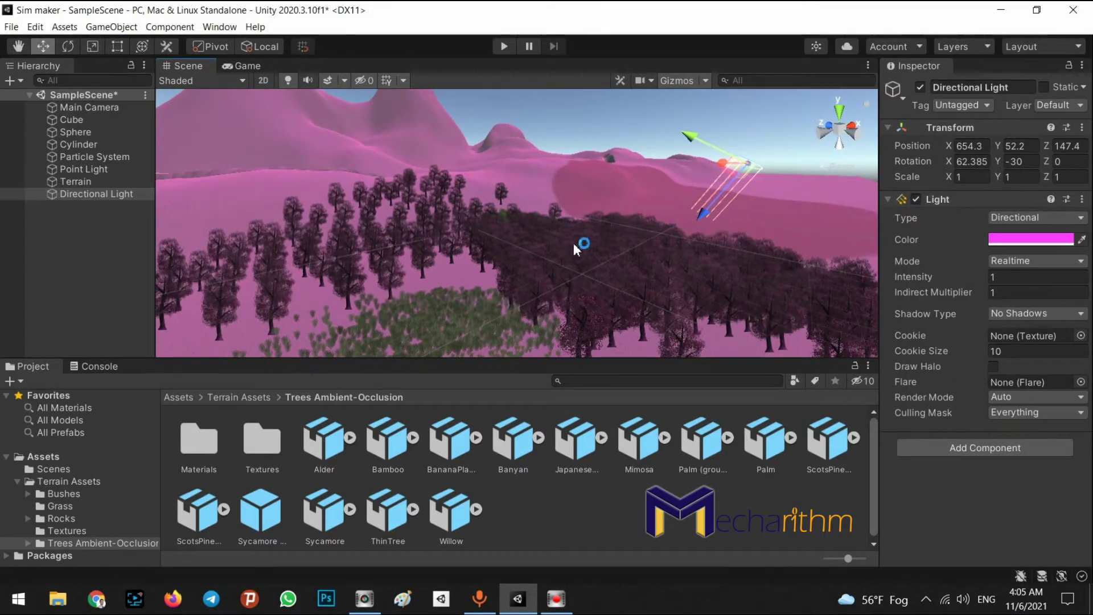
right_click_drag(717, 266, 737, 263)
Try a green colour (3FFDB8) on the Directional Light, then set its colour to white (FFFFFF)
left_click(1013, 239)
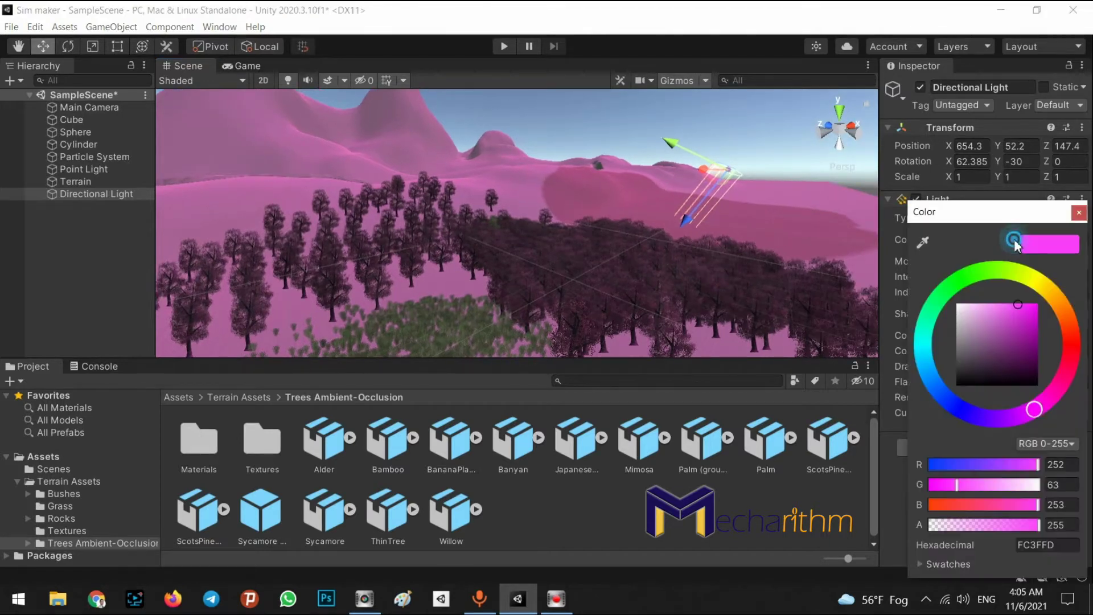
left_click(932, 312)
left_click_drag(934, 313, 920, 289)
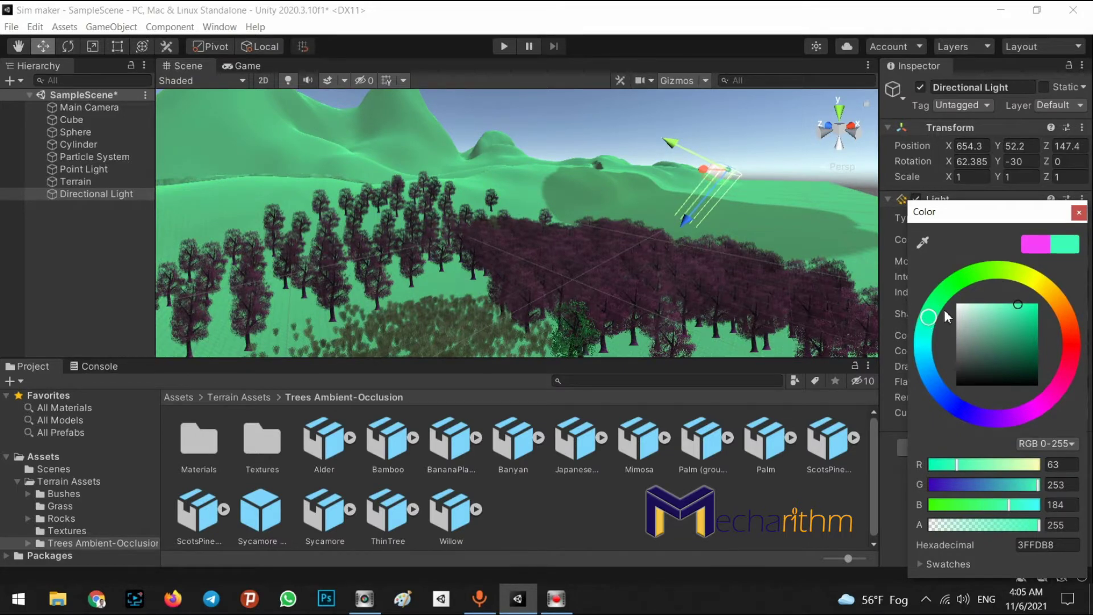
left_click_drag(1013, 314, 957, 302)
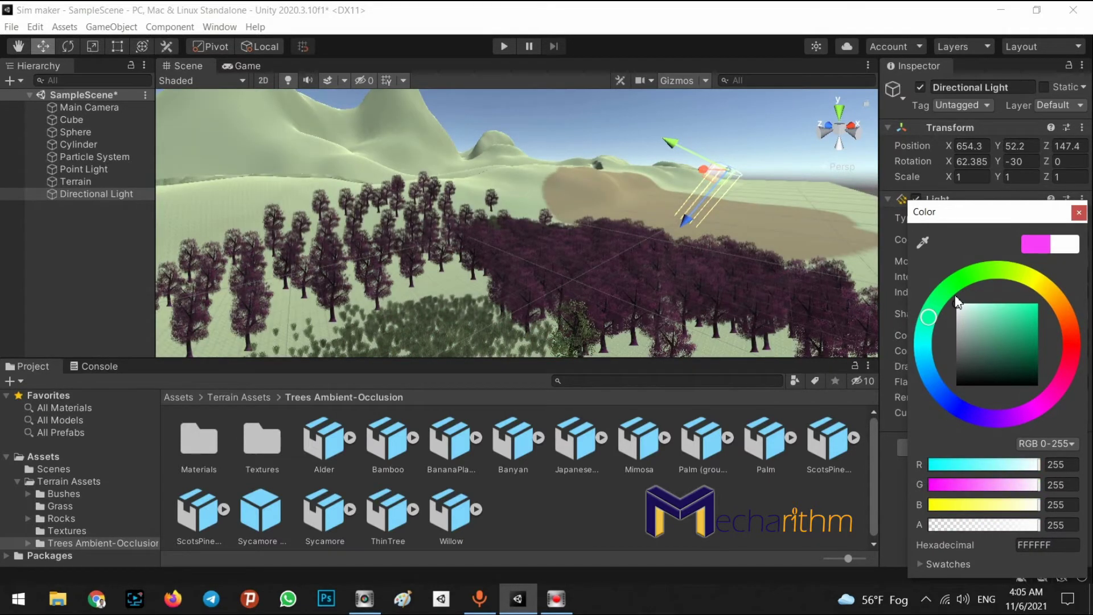
left_click(742, 394)
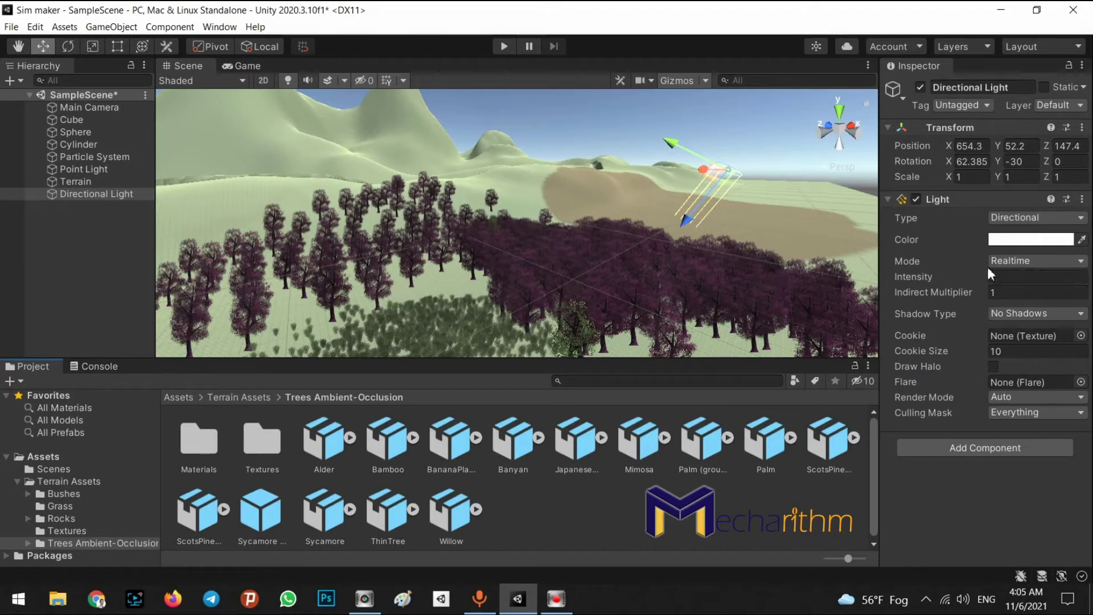
Examine the available lighting modes for the Directional Light, keeping Realtime
left_click(1012, 261)
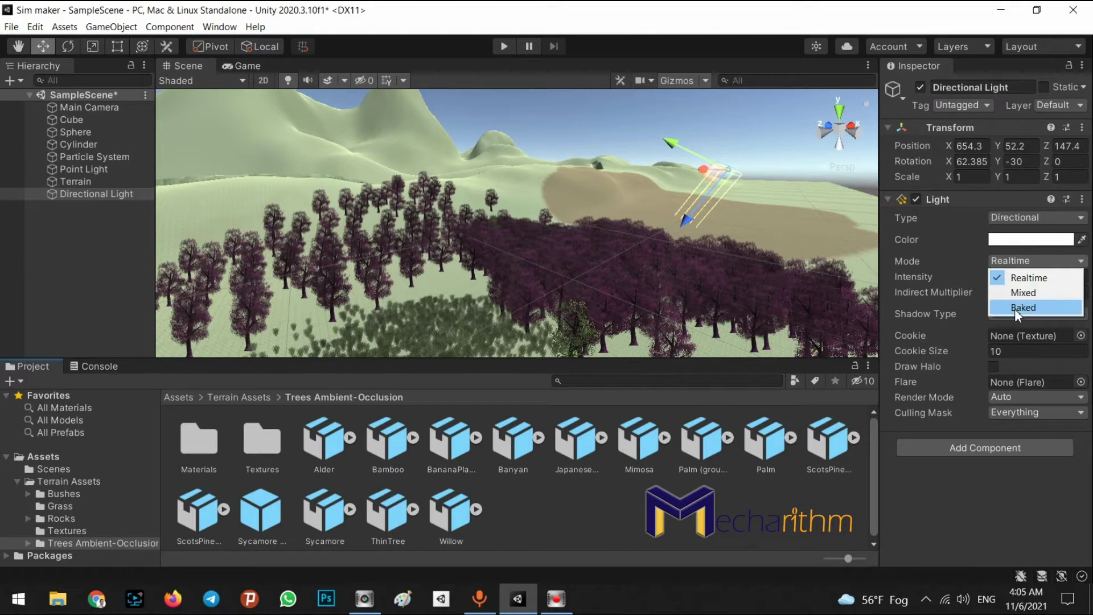
left_click(1017, 279)
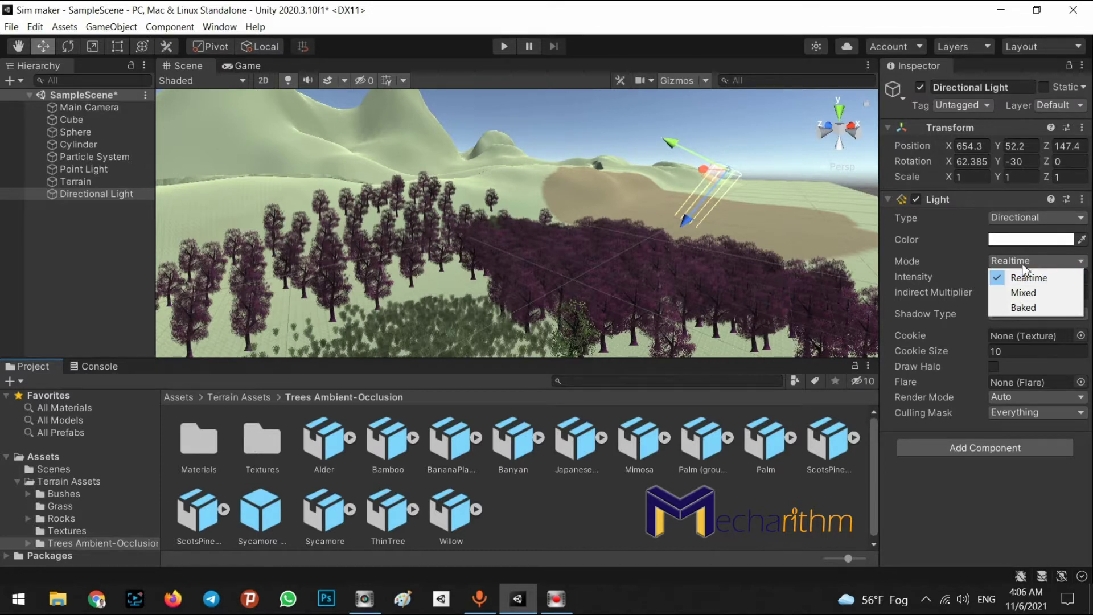
left_click(949, 265)
Try a different intensity on the Directional Light, then set it to 1
mouse_move(632, 256)
left_mouse_down("alt")
mouse_move(436, 290)
mouse_move(604, 279)
mouse_move(632, 266)
left_mouse_up("alt")
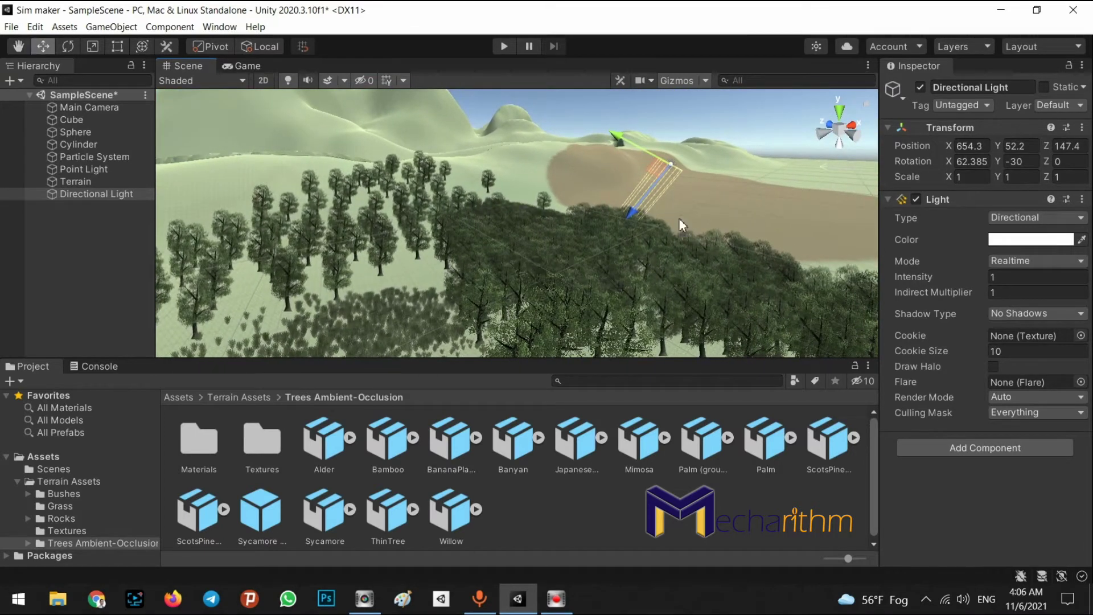
left_click_drag(982, 277, 955, 278)
left_click(1019, 278)
type("1")
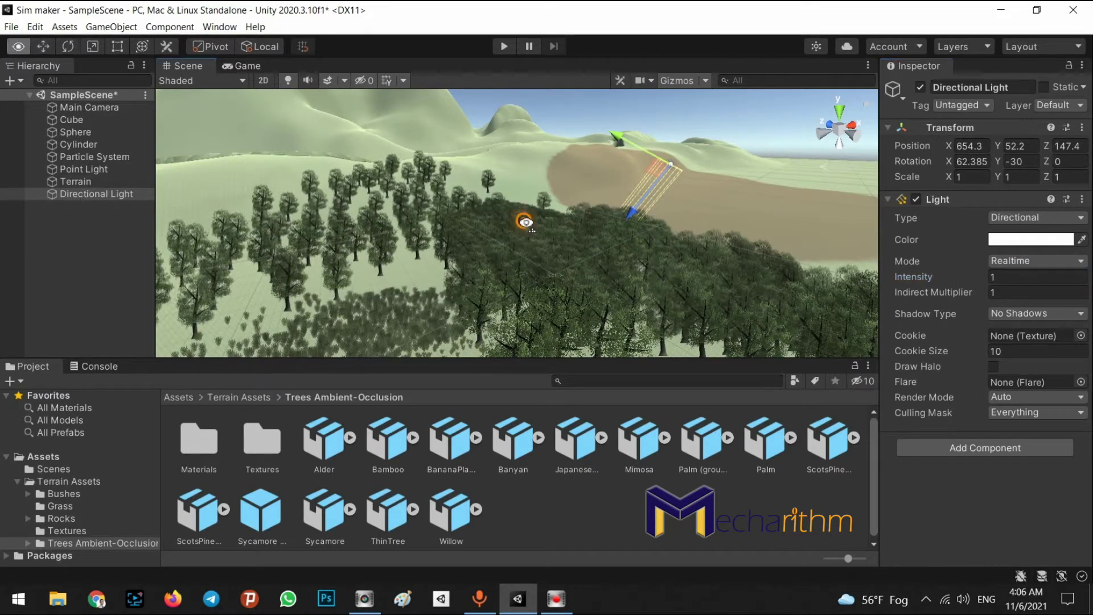
Duplicate the Directional Light to add a second directional light to the scene
right_click_drag(524, 221, 518, 220)
left_click(97, 197)
right_click_drag(648, 176, 293, 190)
left_click(135, 192)
key("ctrl+d")
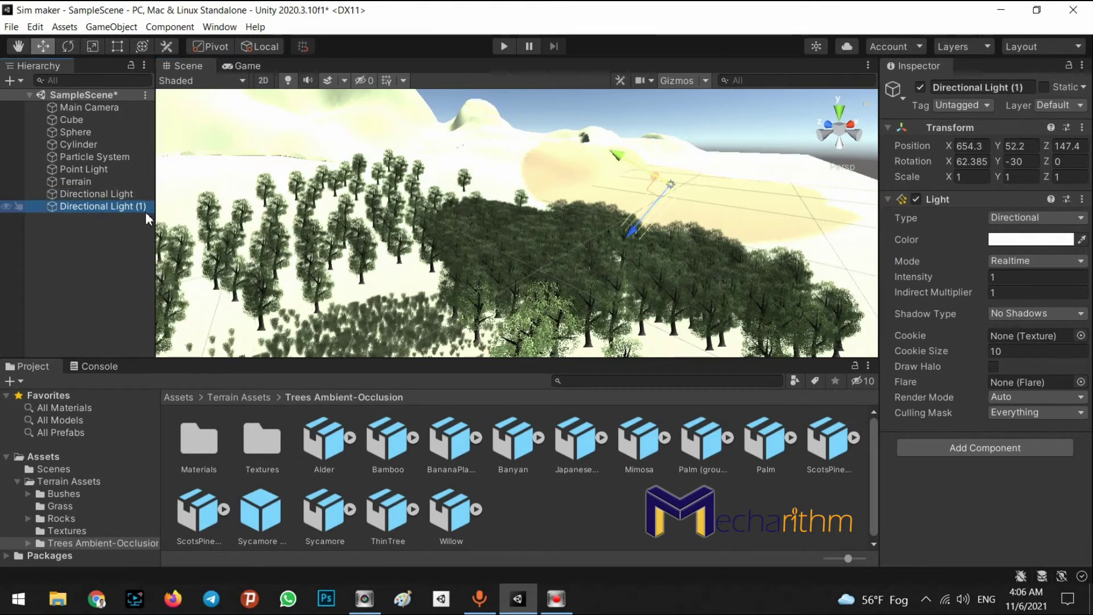
Rename the duplicated light to Directional Light 2 and the original to Directional Light 1
left_click(135, 206)
key("BackSpace")
key("BackSpace")
type("2")
key("Return")
left_click(97, 193)
left_click(137, 193)
type("1")
key("Return")
Set the intensity of both Directional Light 1 and Directional Light 2 to 0.5
left_click(1017, 279)
type("0.")
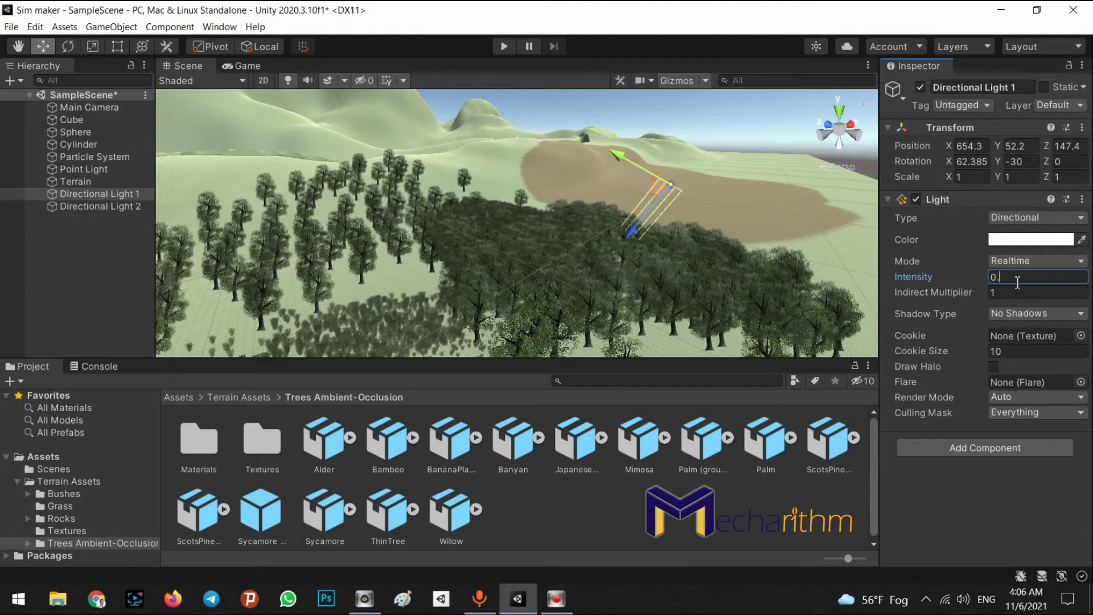
type("5")
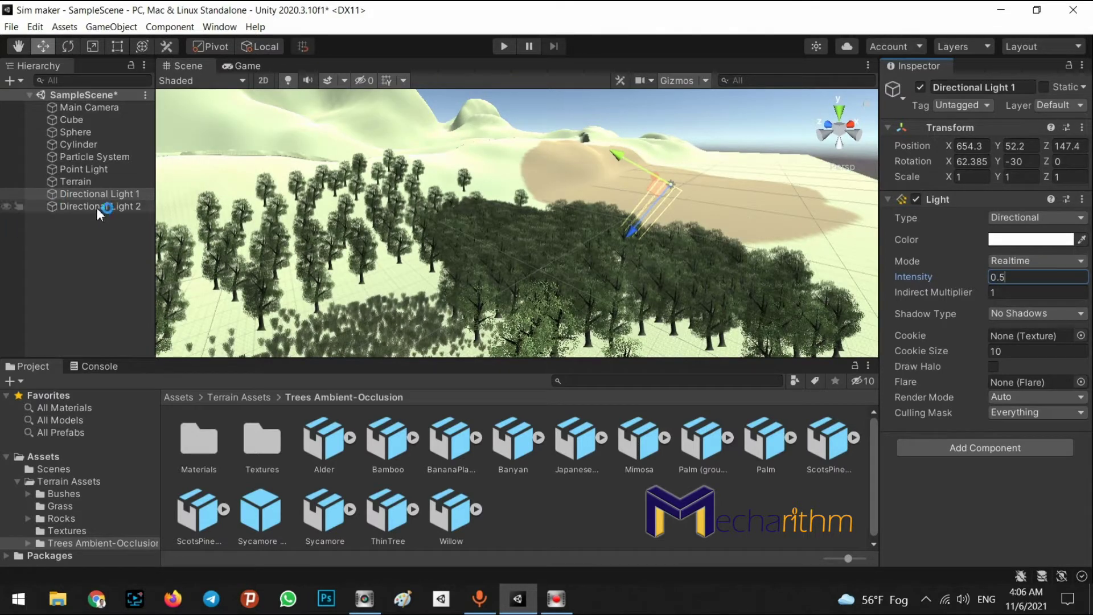
left_click(96, 207)
left_click(1024, 277)
type("0.5")
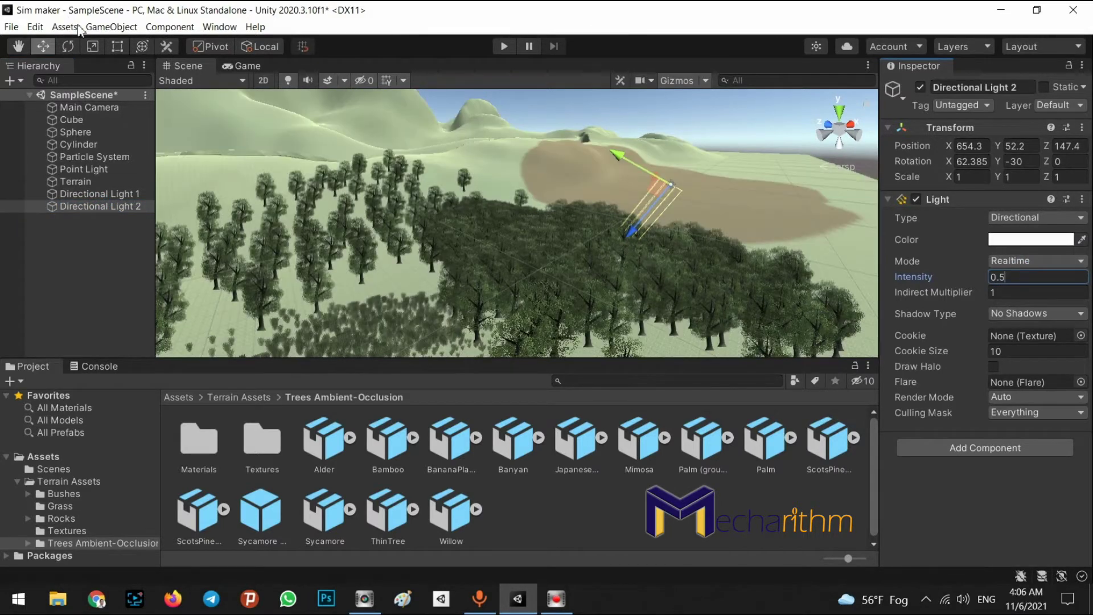
Move Directional Light 2 to about X 633.3, Y 52.2, Z 135.3 and rotate it to about 34.9, 38.6, 55.6
left_click(94, 206)
right_click_drag(679, 229, 565, 259)
left_click_drag(637, 191, 531, 274)
right_click_drag(645, 238, 574, 258)
key("e")
left_click_drag(554, 236, 433, 298)
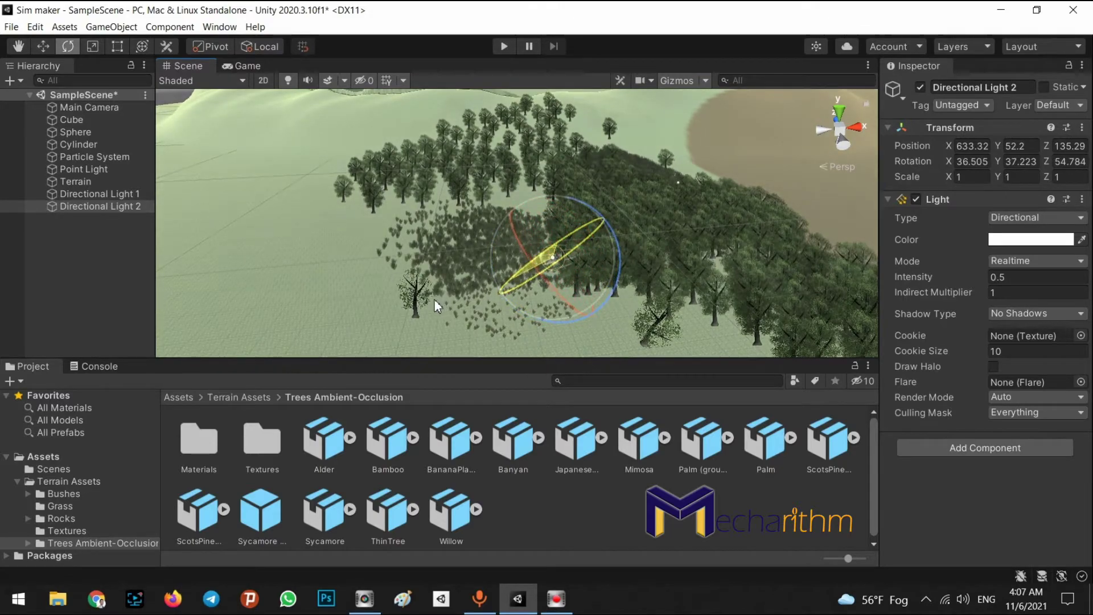
Change the colour of Directional Light 2 to a golden yellow
left_click(61, 248)
key("w")
right_click_drag(456, 205, 4, 131)
double_click(104, 209)
right_click_drag(621, 166, 259, 324)
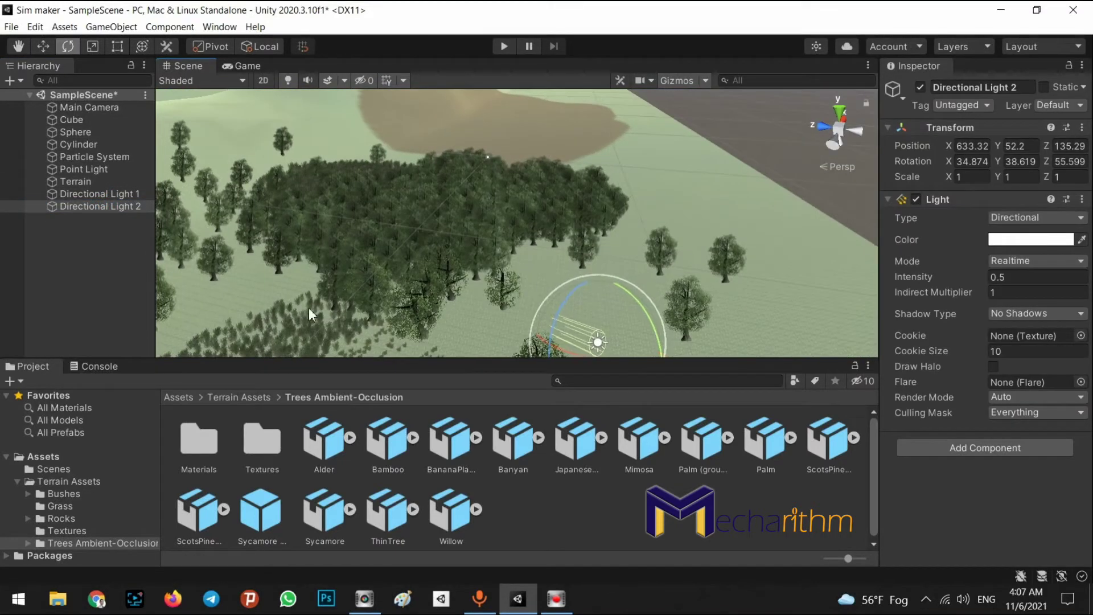
right_click_drag(757, 261, 734, 263)
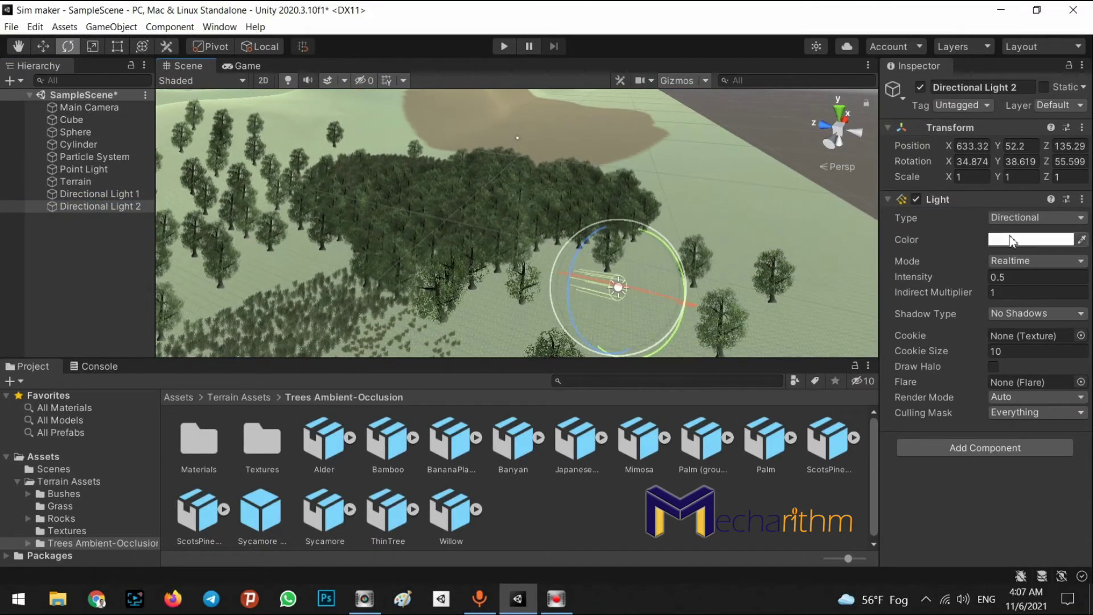
left_click(1011, 239)
left_click(1047, 283)
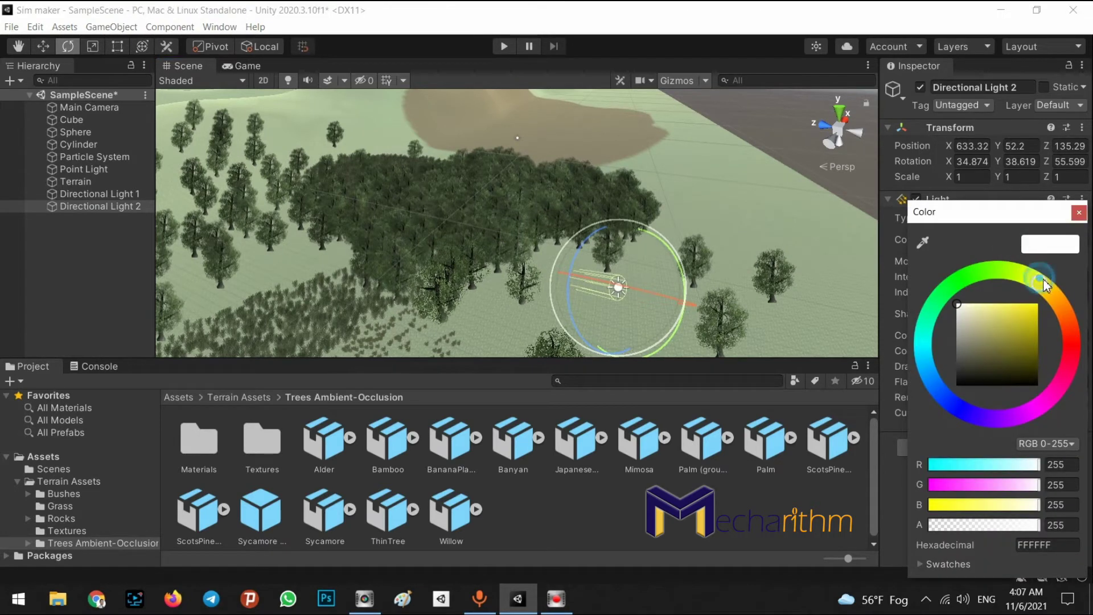
mouse_move(1005, 326)
left_mouse_down()
mouse_move(1040, 301)
mouse_move(1047, 315)
mouse_move(1051, 306)
mouse_move(991, 295)
left_mouse_up()
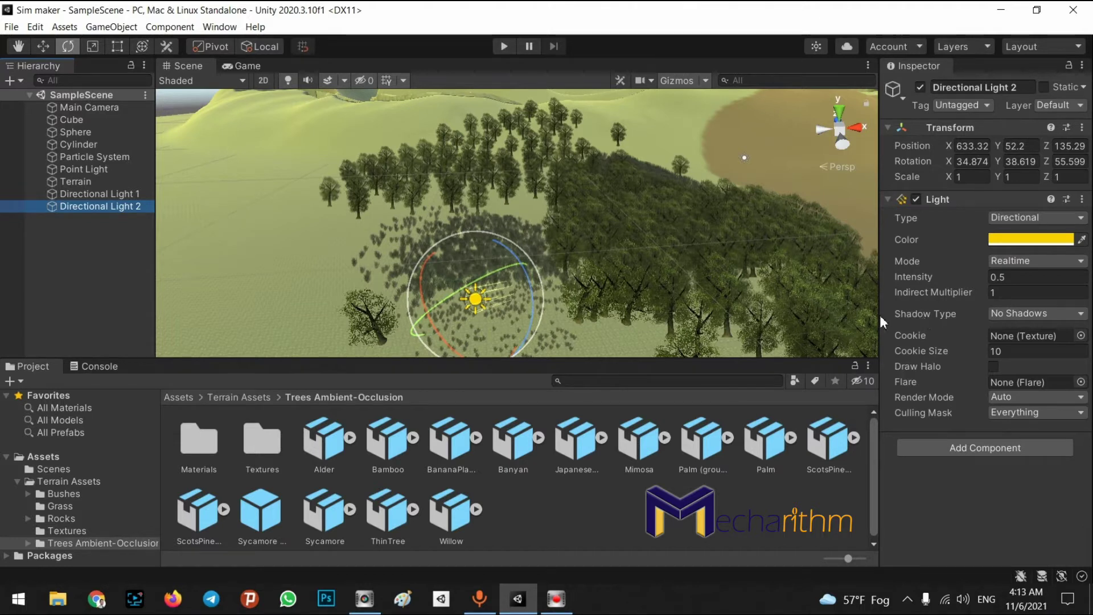
Set the shadow type of Directional Light 1 to Hard Shadows
left_click(135, 194)
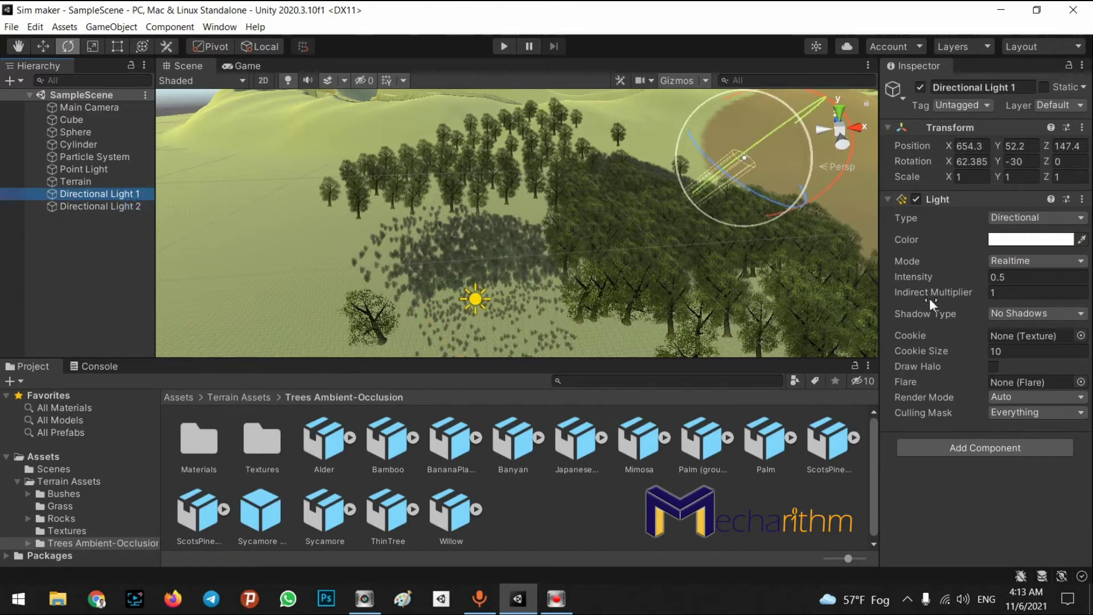
left_click(100, 207)
right_click_drag(667, 279, 399, 233)
left_click(119, 194)
left_click(1040, 332)
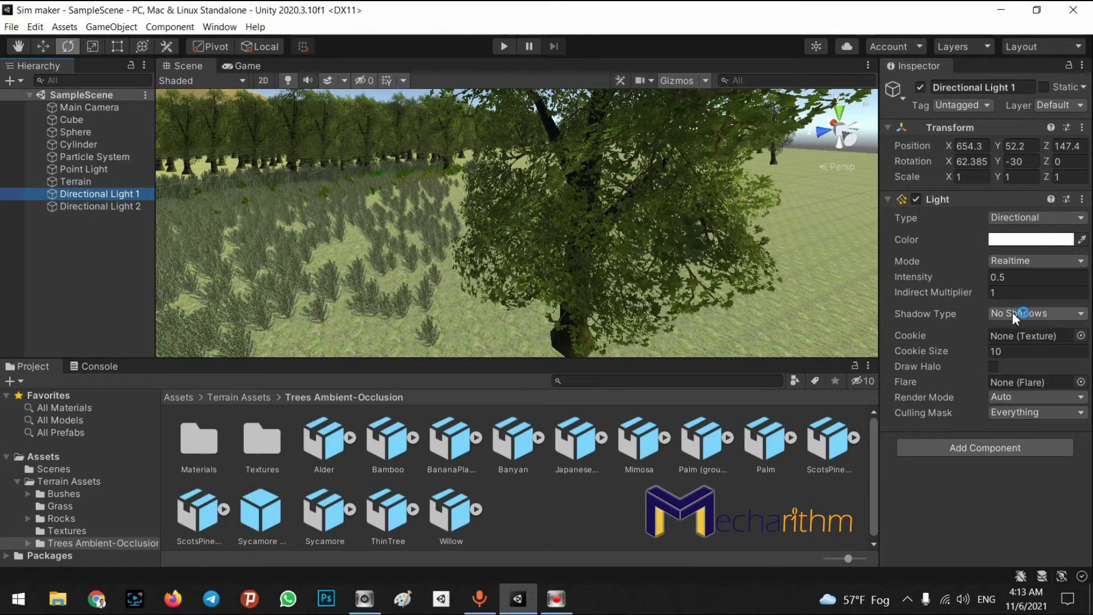
left_click(1013, 314)
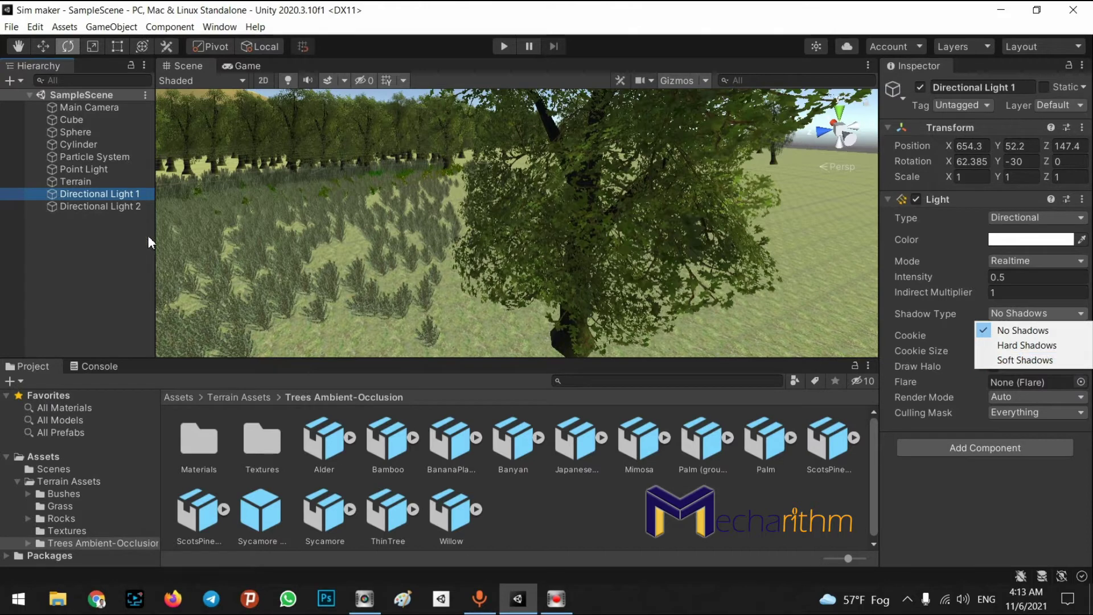
left_click(1008, 345)
Examine the hard shadows cast on the terrain by the single tree, the grass and the forest
left_click_drag(574, 216, 493, 232, "alt")
left_click(532, 224)
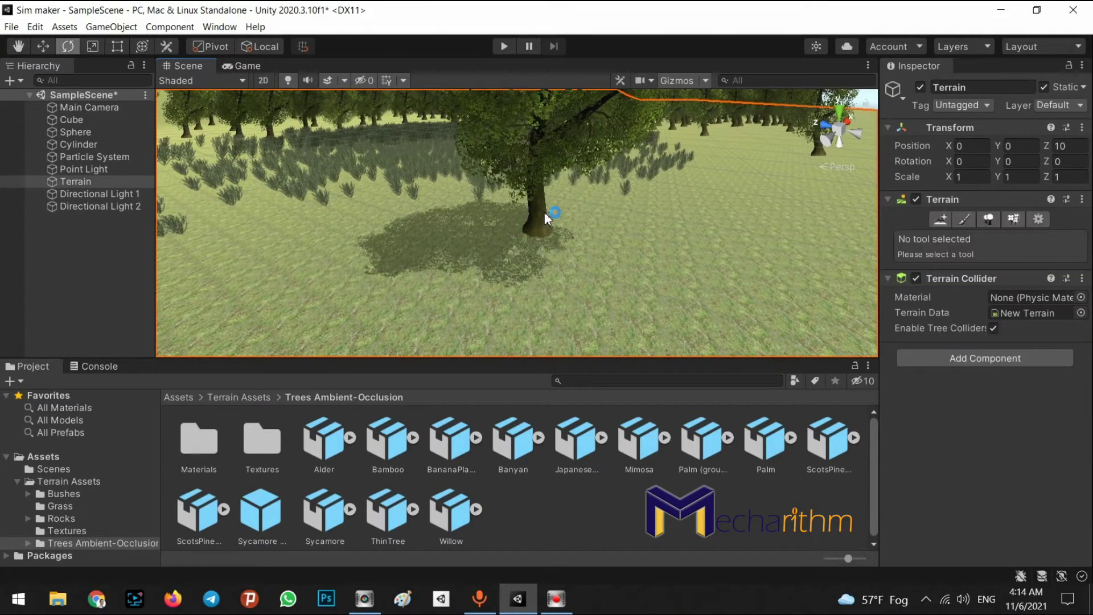
left_click_drag(558, 181, 512, 267, "alt")
left_click(131, 262)
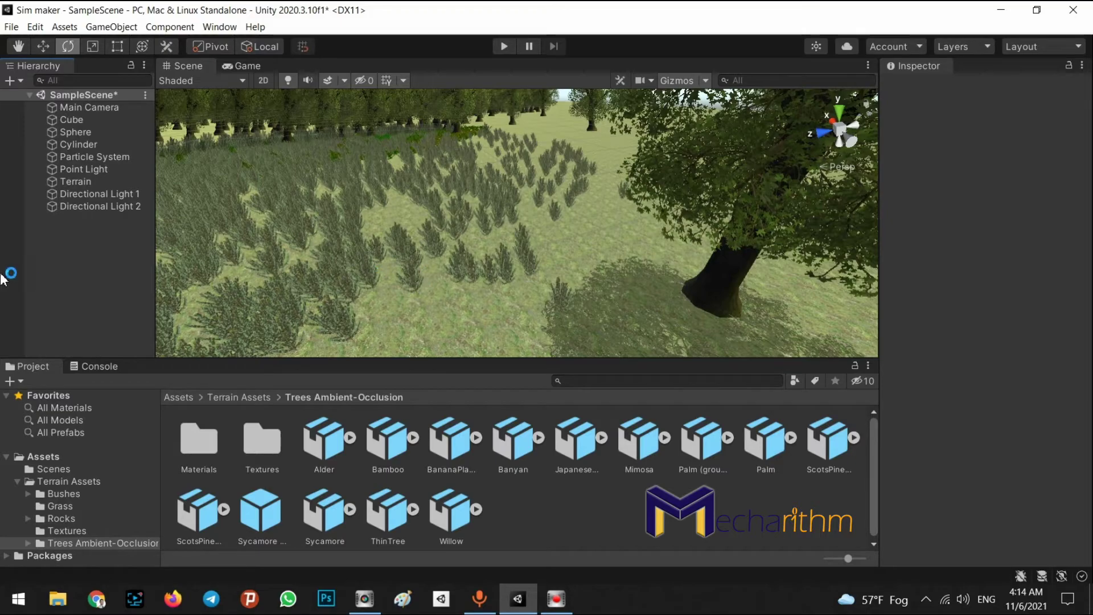
right_click_drag(379, 251, 126, 201)
key("w")
right_click_drag(247, 234, 352, 206)
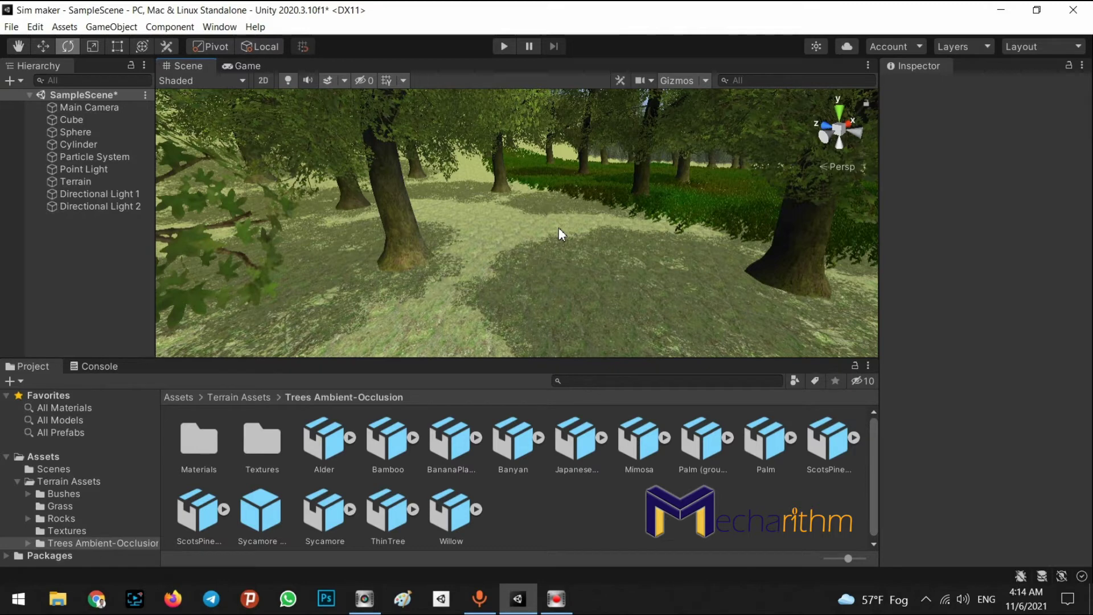
Change the shadow type of Directional Light 1 to Soft Shadows
left_click(118, 196)
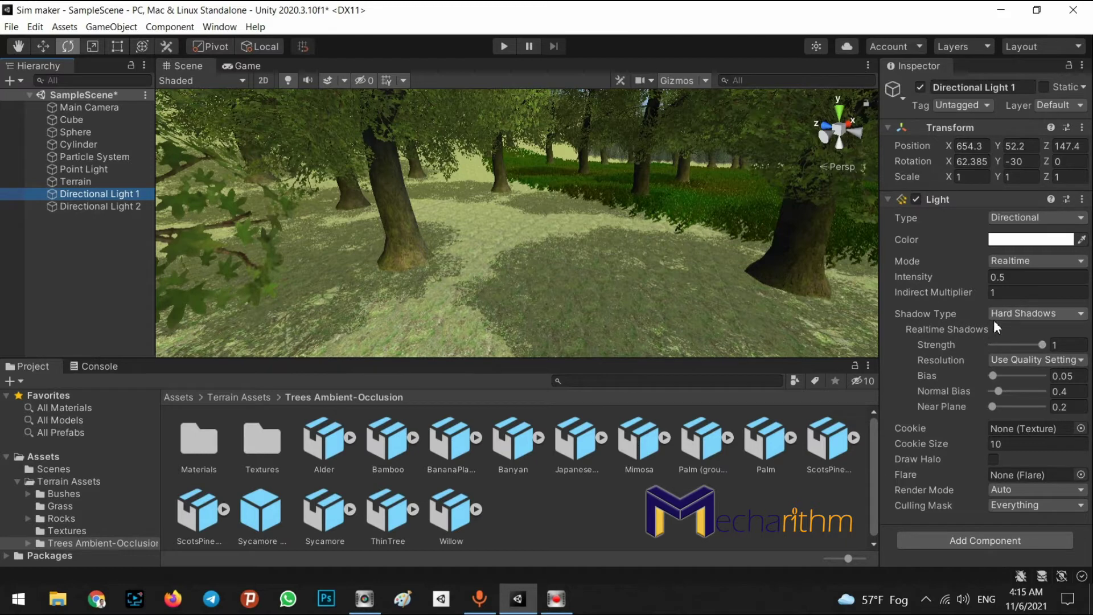
left_click(1044, 314)
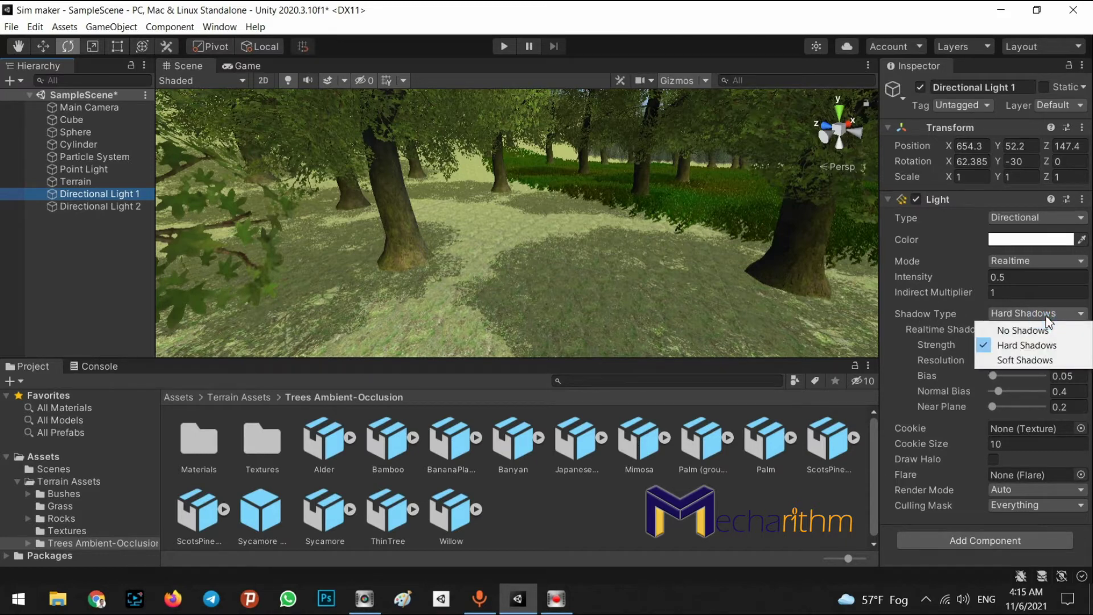
left_click(1003, 361)
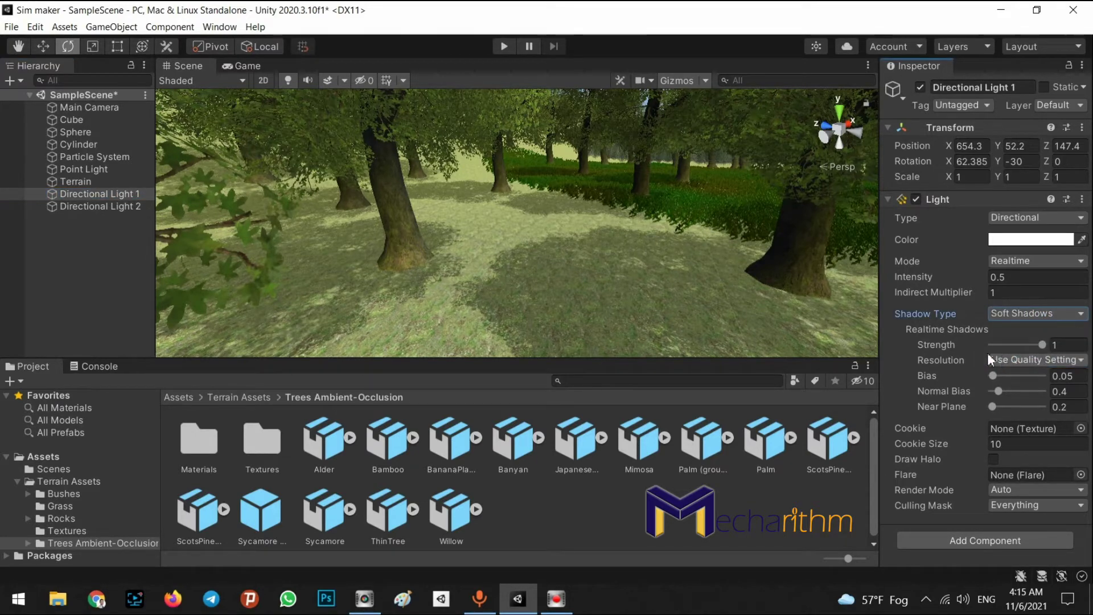
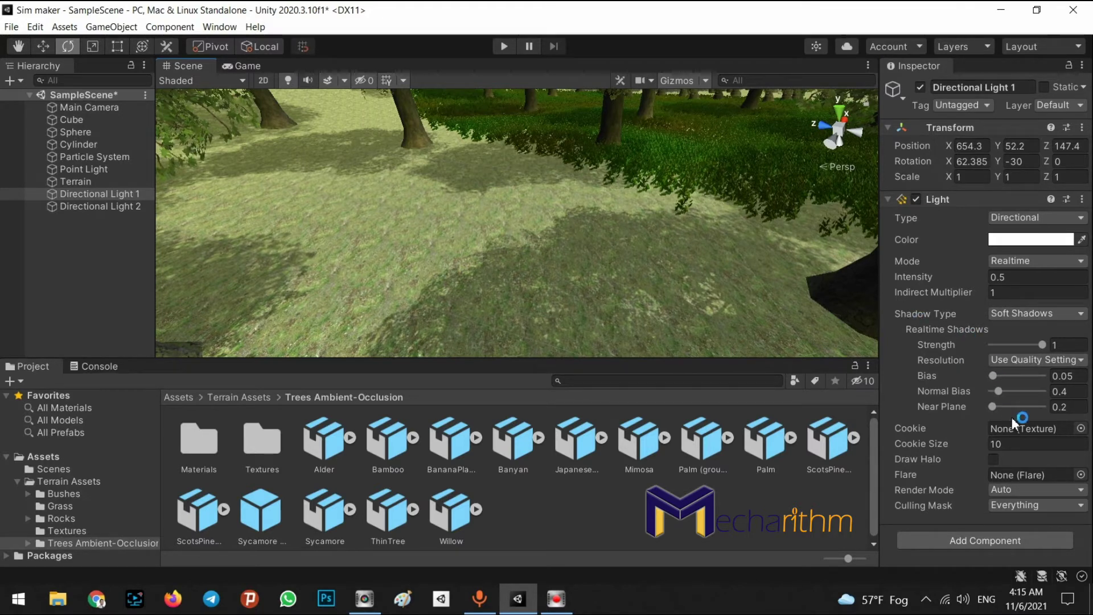
Try Low, Medium and Very High shadow resolution on Directional Light 1, finishing with Medium Resolution
left_click(1032, 361)
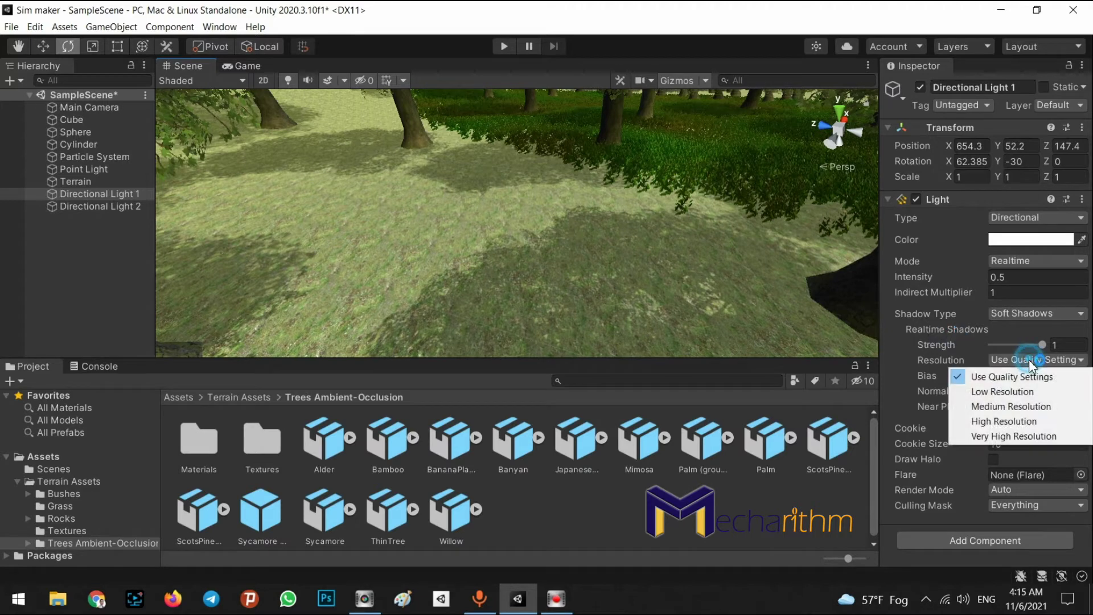
left_click(1005, 391)
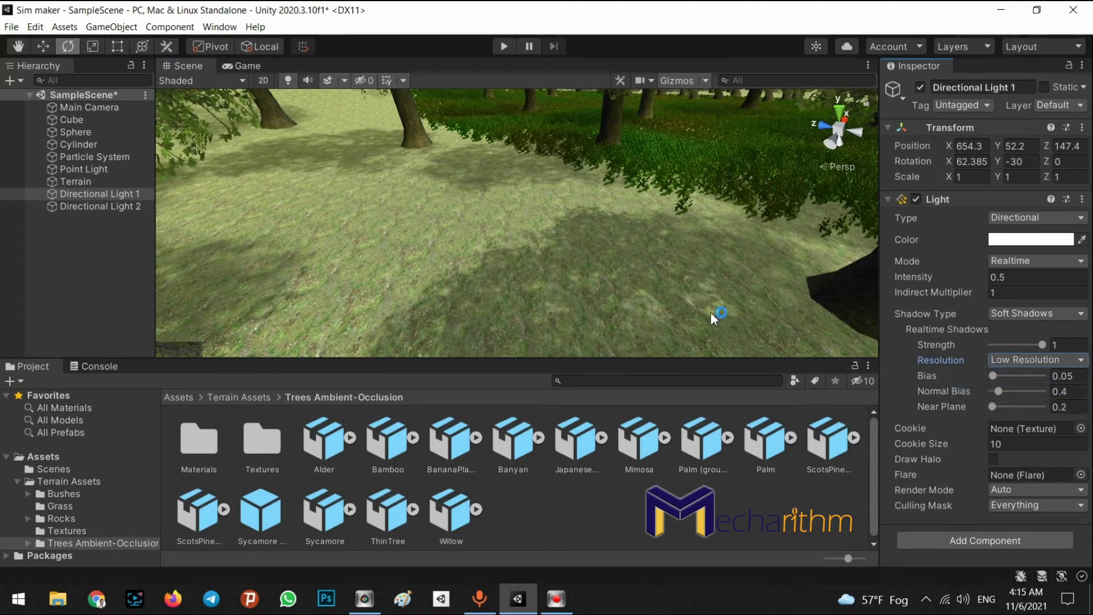
left_click(1009, 360)
left_click(1003, 405)
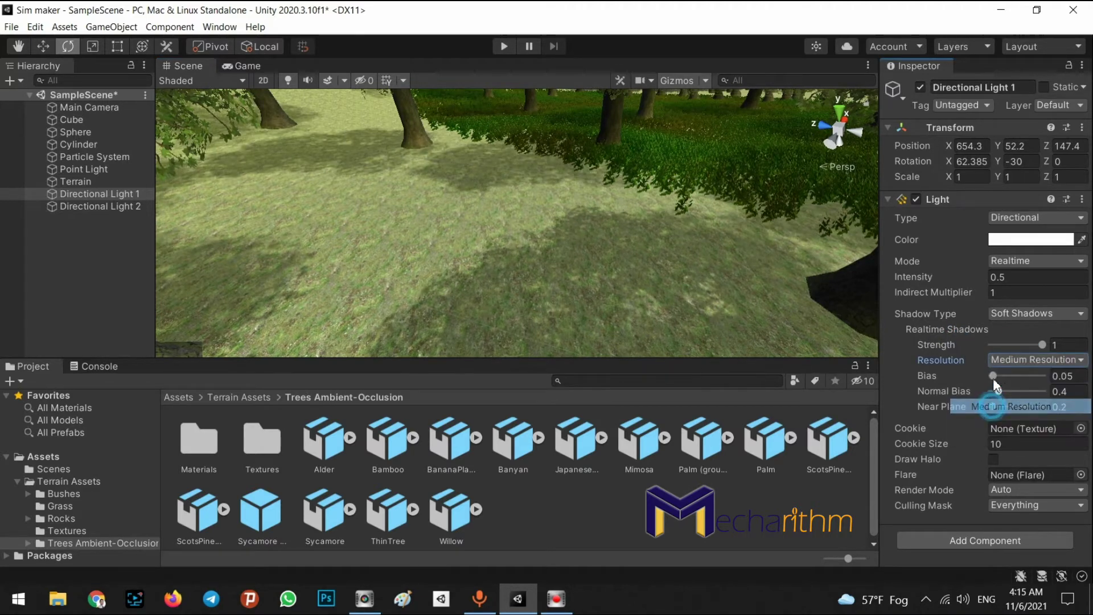
left_click(1003, 358)
left_click(1001, 436)
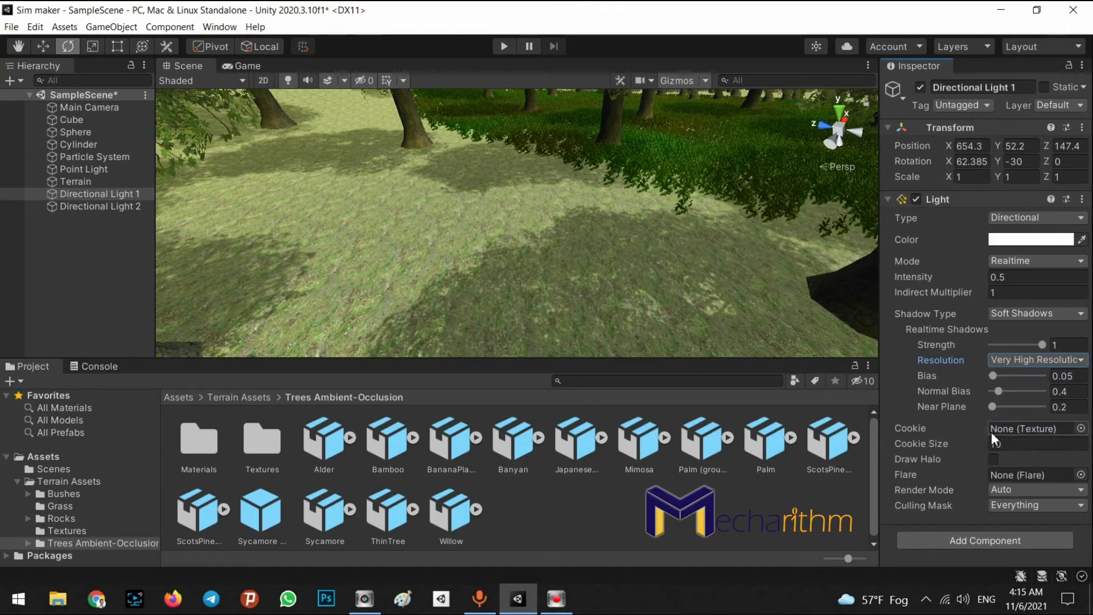
left_click(1008, 359)
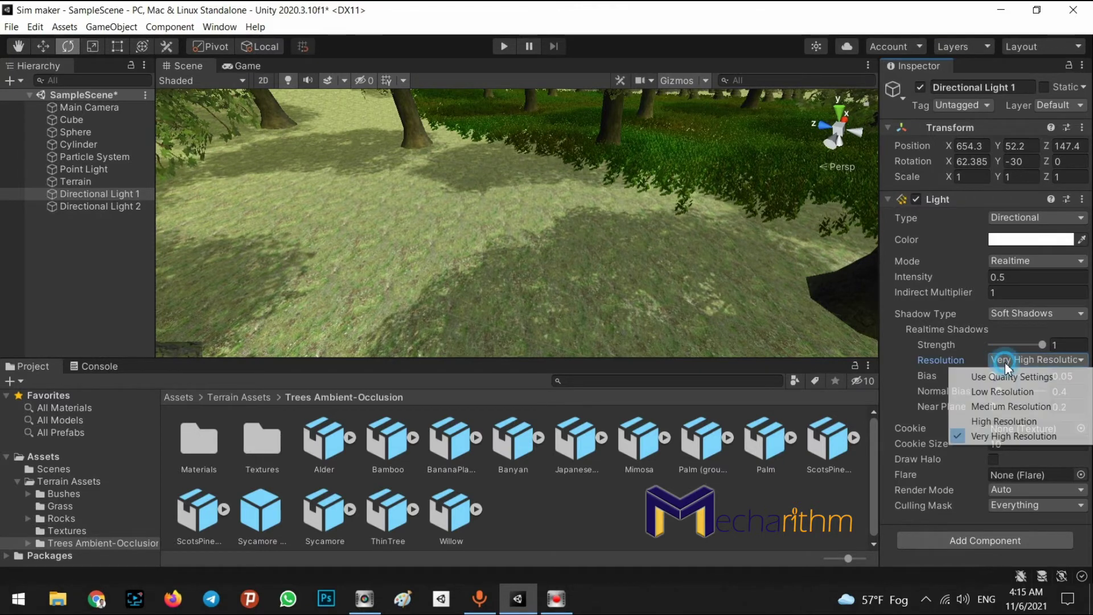
left_click(998, 405)
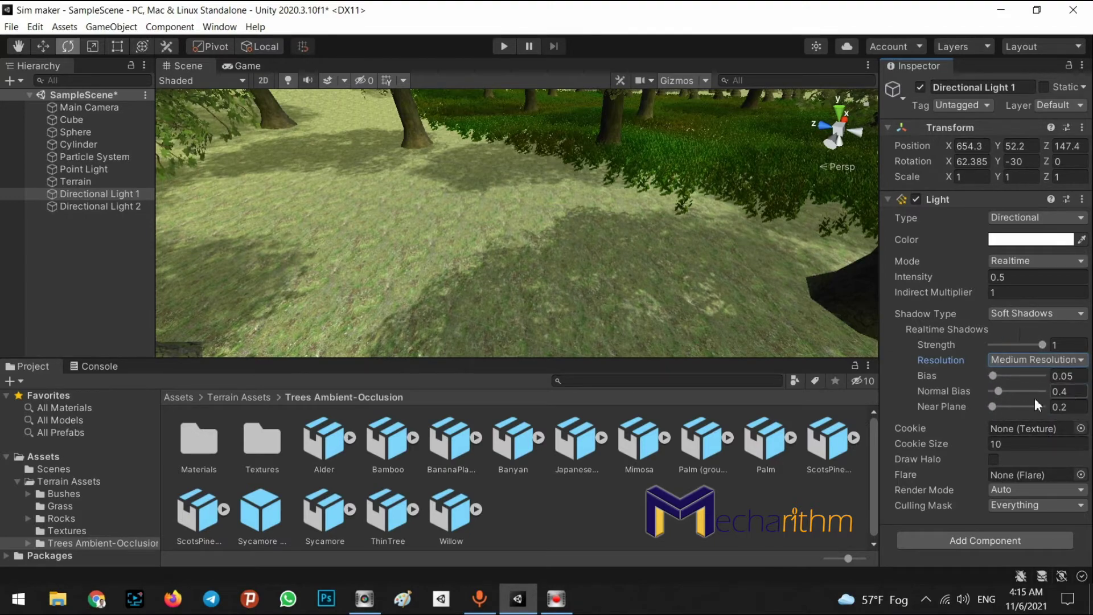
Set the shadow type of Directional Light 2 to Hard Shadows and view the shadows around a tree trunk
right_click_drag(612, 245, 84, 207)
left_click(84, 206)
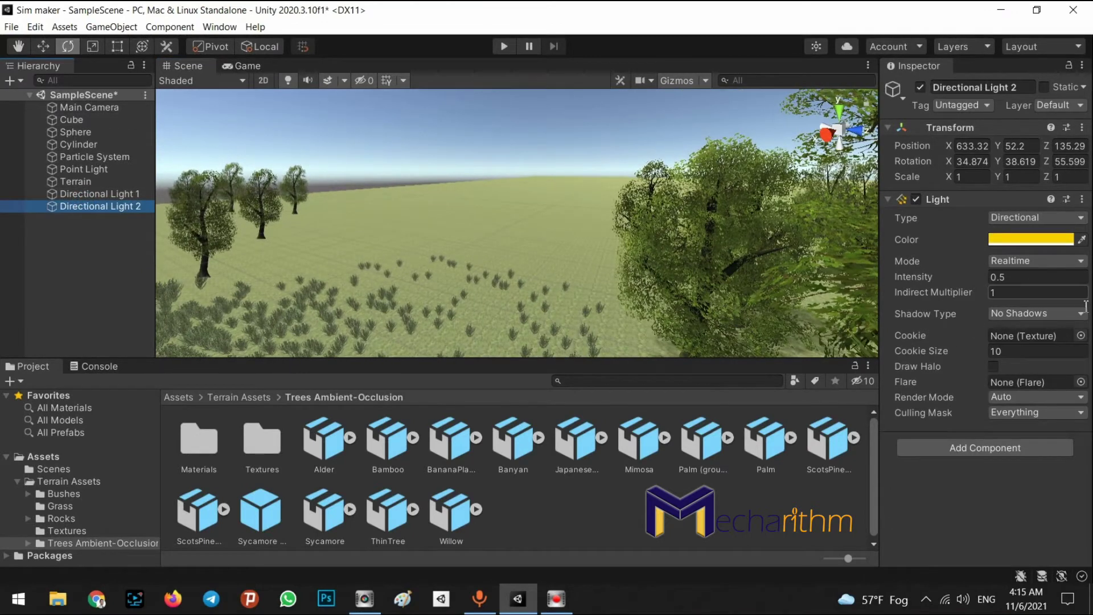
left_click(1020, 314)
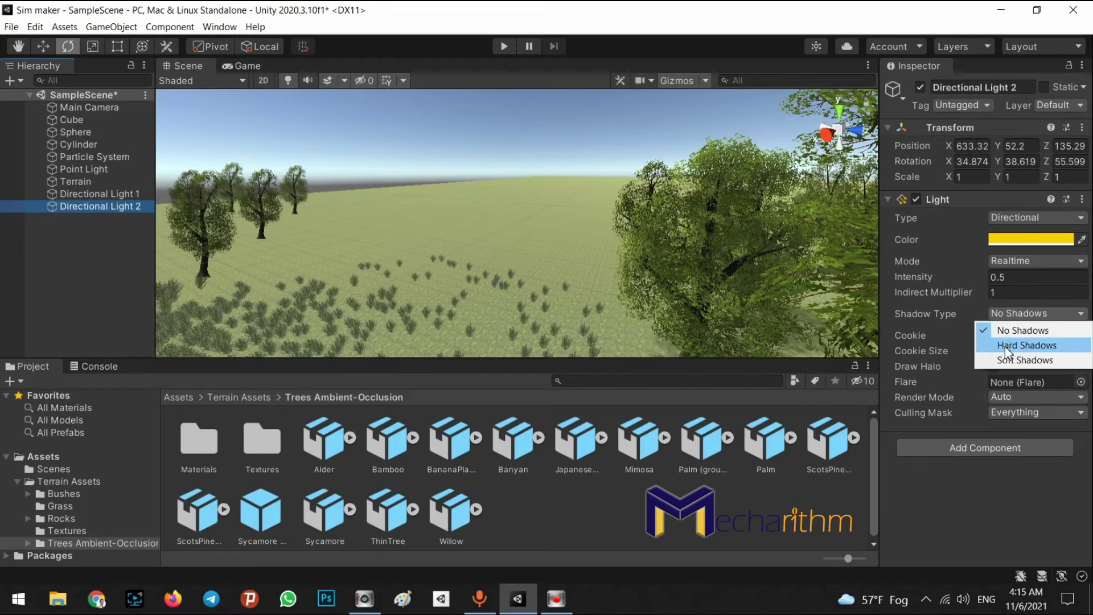
left_click(1026, 345)
right_click_drag(583, 206, 691, 274)
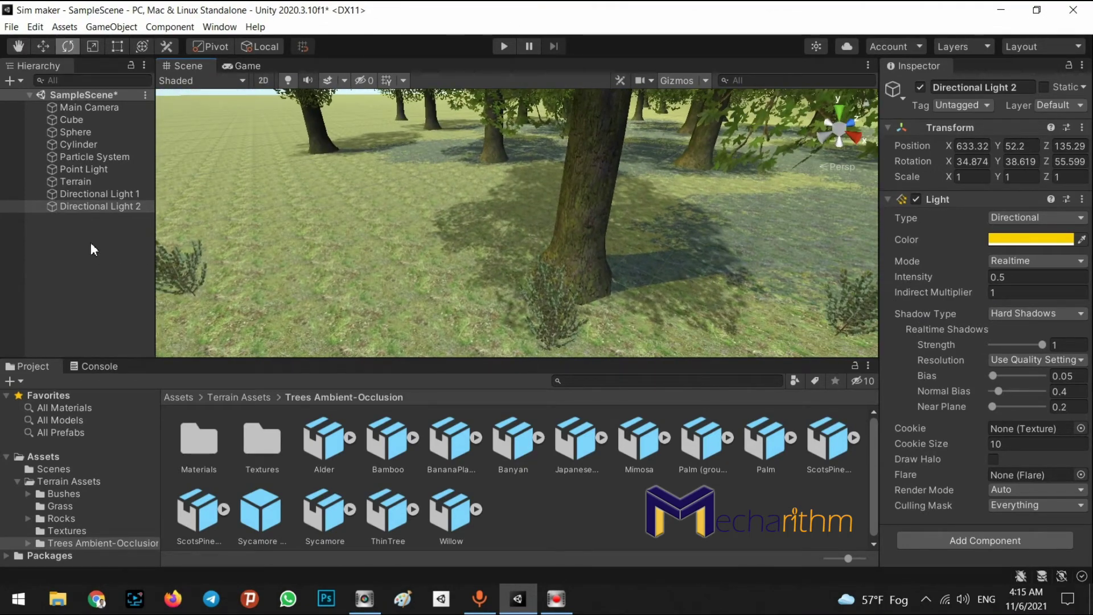
Compare the light and shadow settings of Directional Light 1 and Directional Light 2
left_click(126, 198)
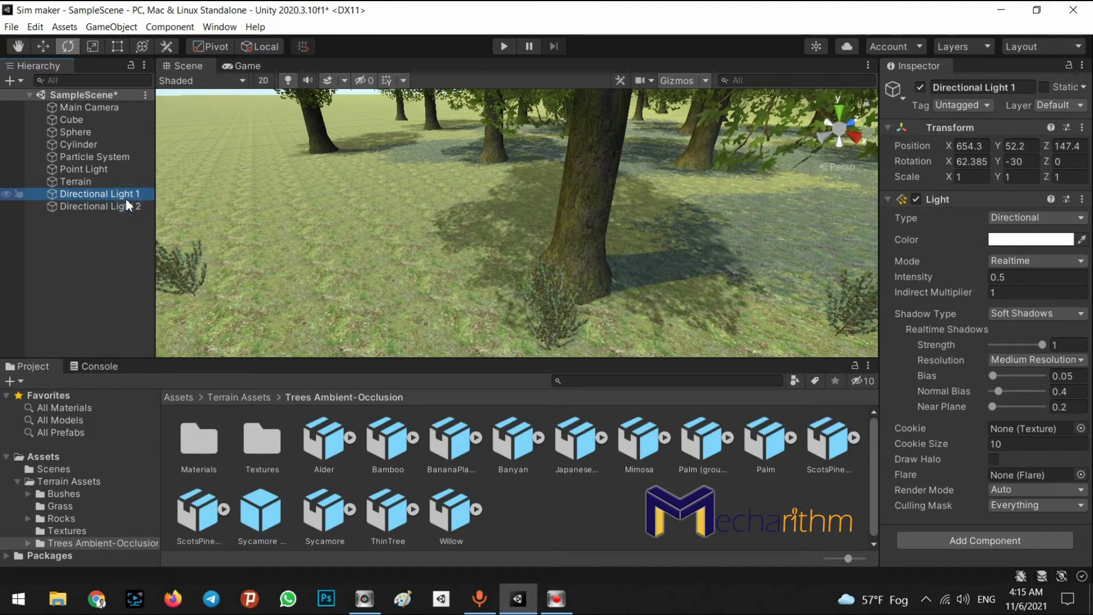
left_click(111, 208)
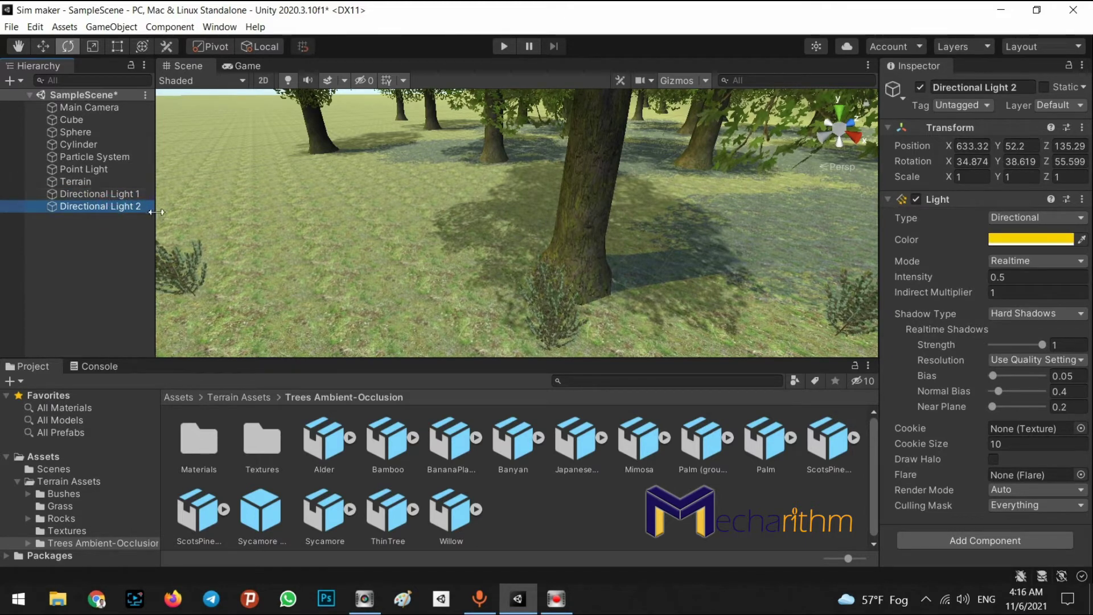
left_click(121, 194)
Change the shadow type of Directional Light 2 to No Shadows and save the scene
left_click(121, 206)
left_click(1013, 314)
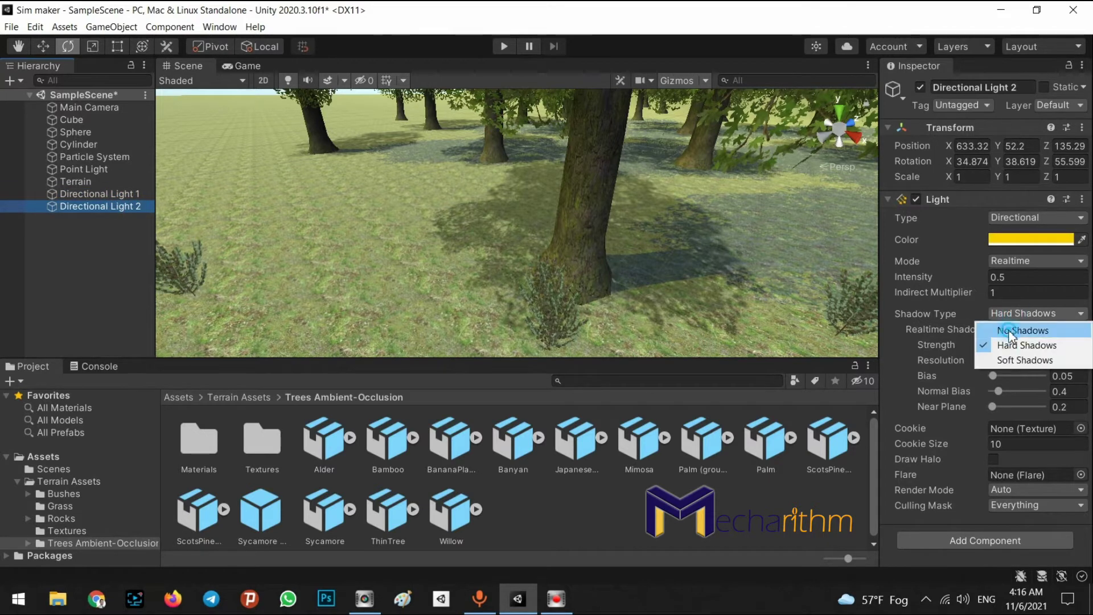
left_click(1016, 325)
left_click(90, 248)
key("ctrl+s")
Look through the Flare and Render Mode options of Directional Light 1 without changing them
left_click(126, 194)
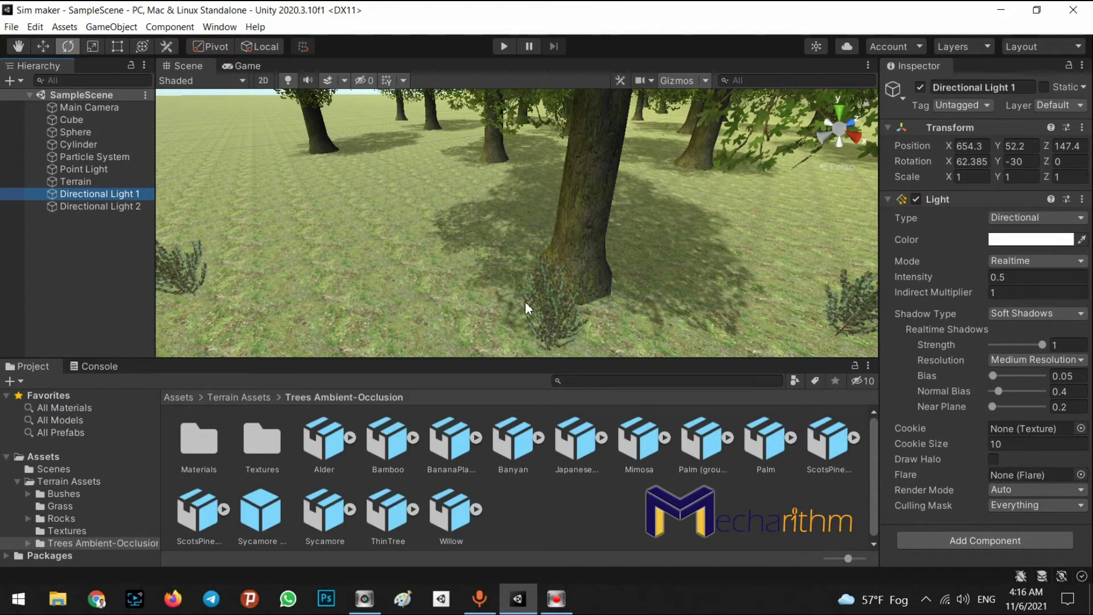
right_click_drag(613, 287, 174, 86)
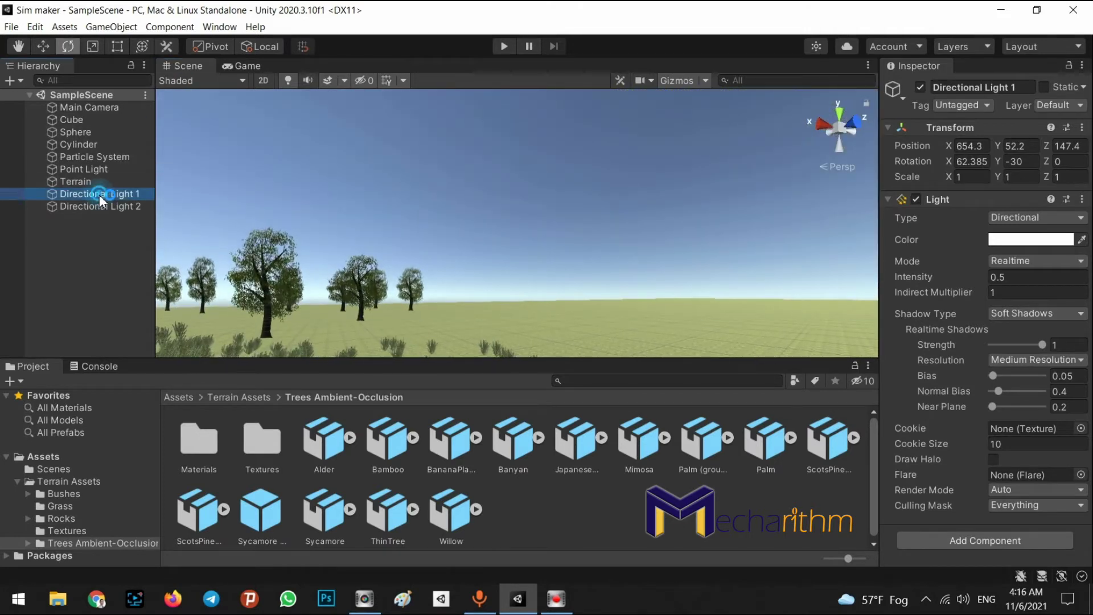
right_click_drag(630, 237, 318, 157)
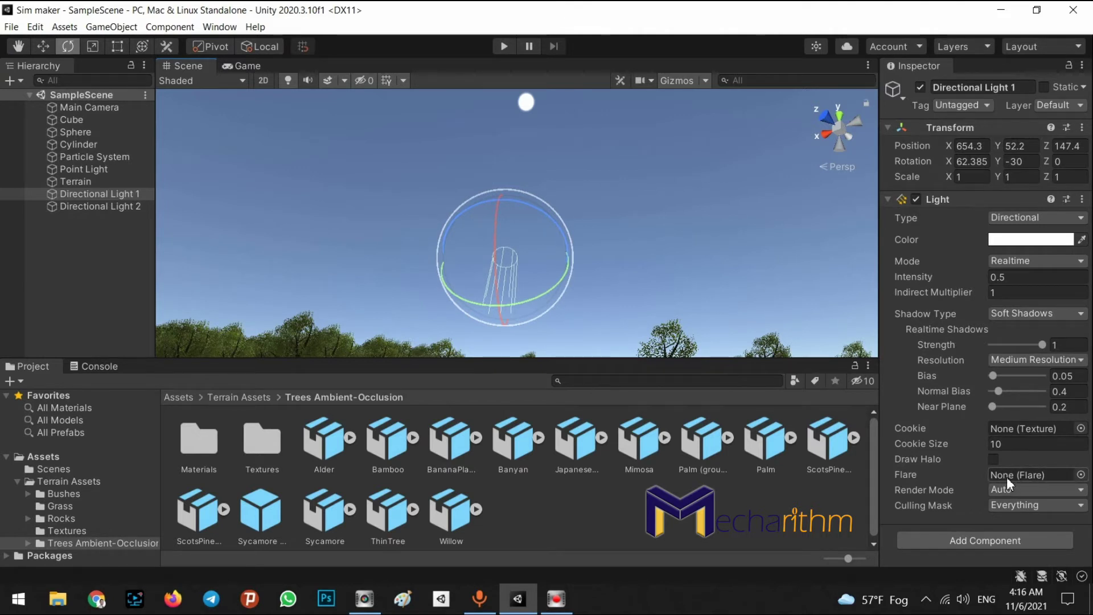
left_click(1080, 474)
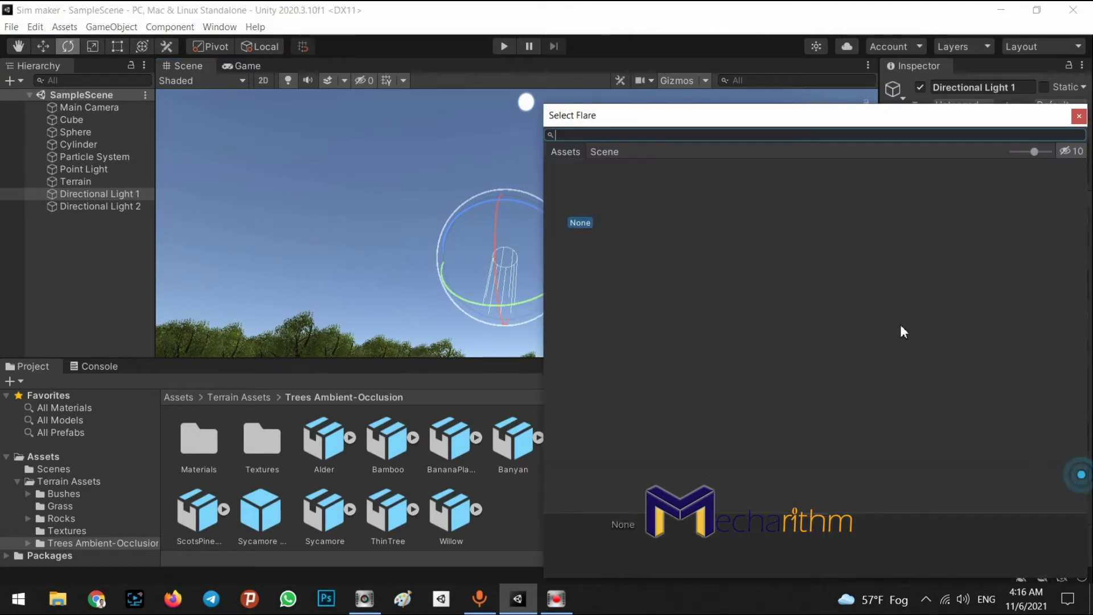
left_click(1080, 117)
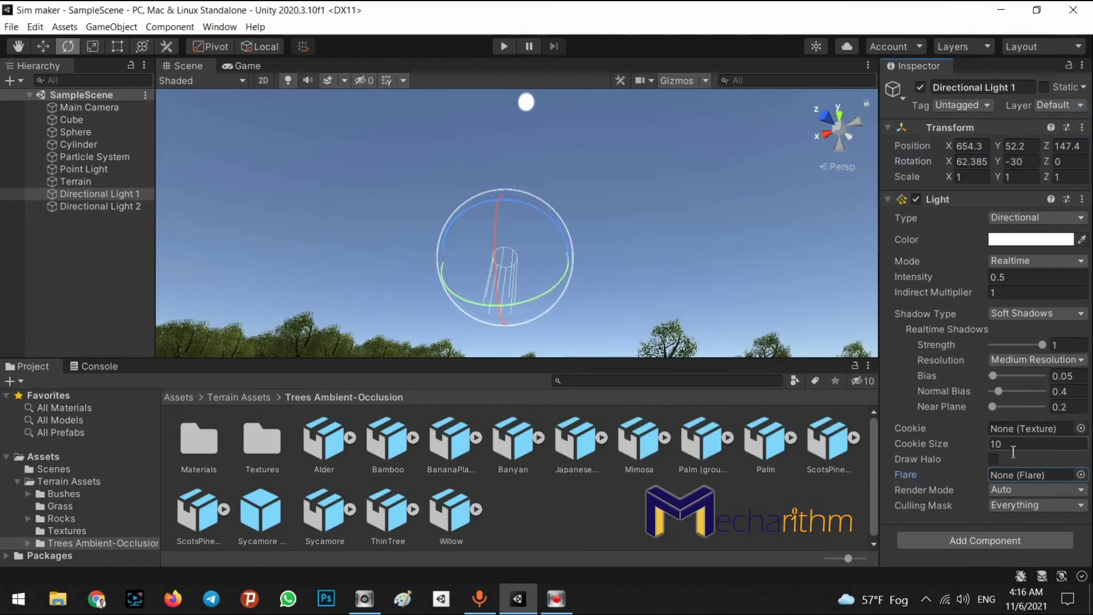
left_click(1031, 492)
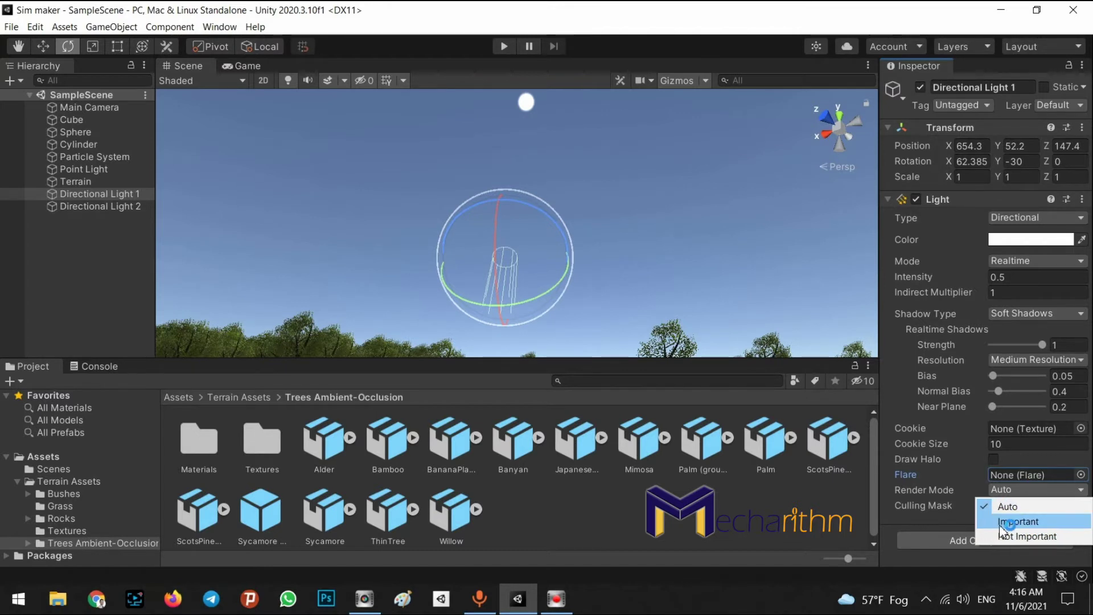
left_click(924, 510)
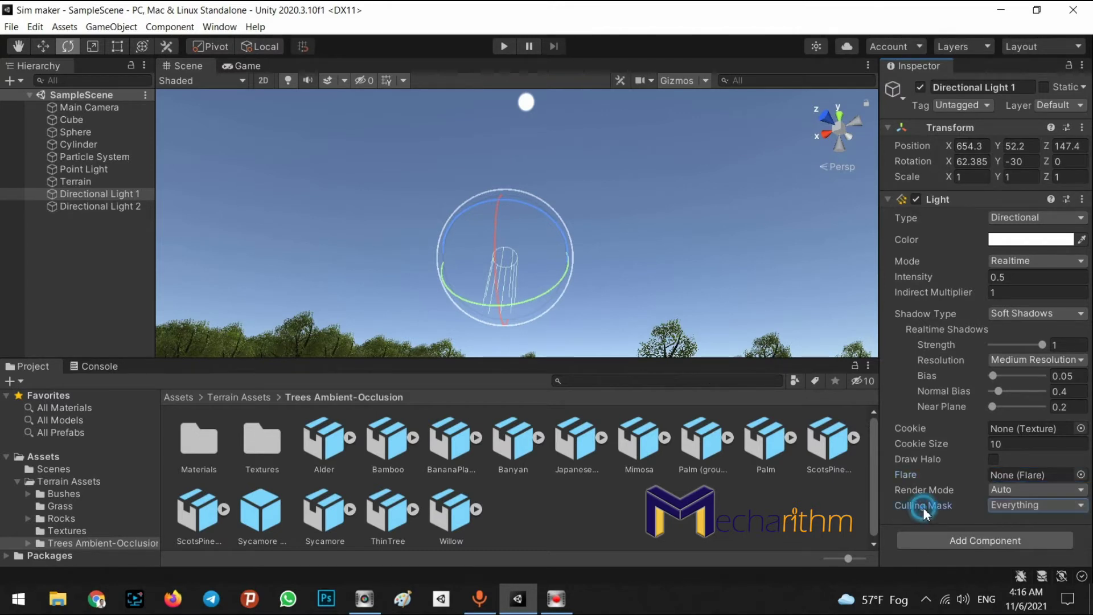
Exclude the Water layer from the culling mask of Directional Light 1
left_click(1004, 507)
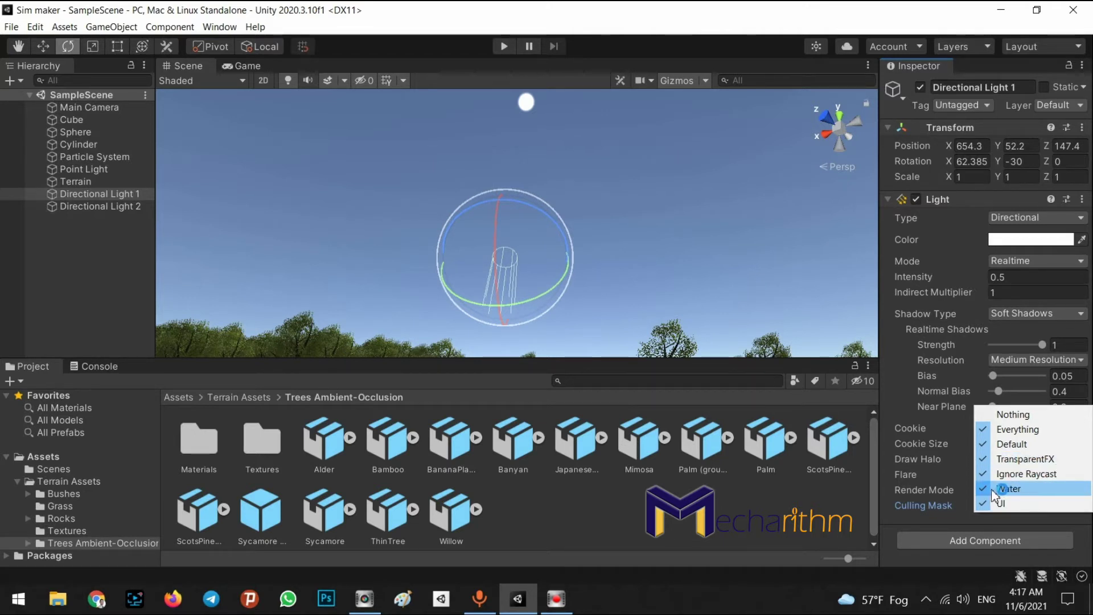
left_click(1032, 493)
left_click(1027, 507)
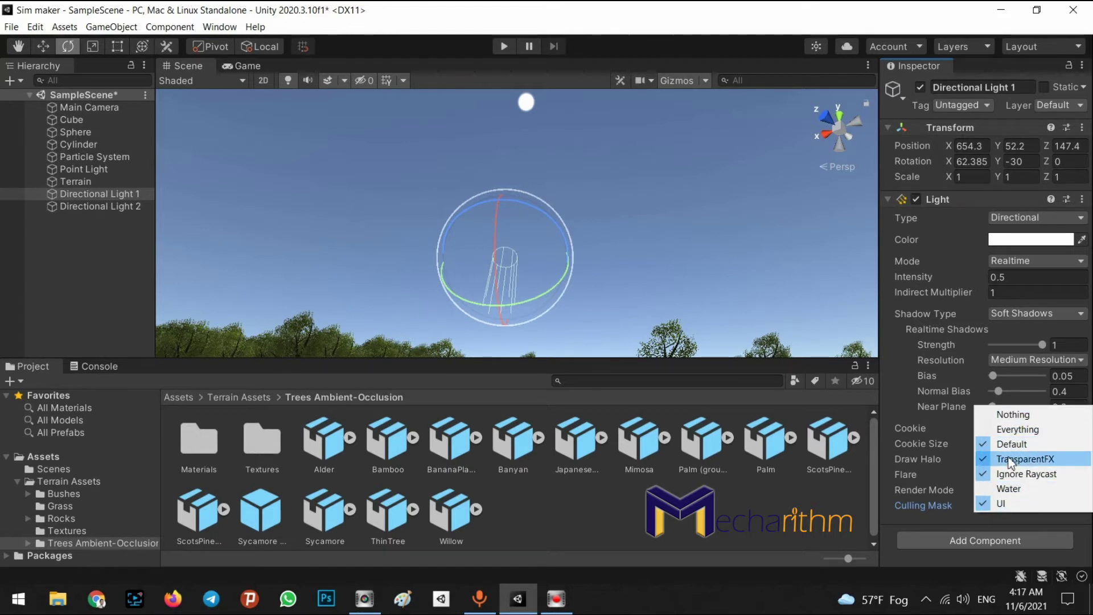
left_click(57, 272)
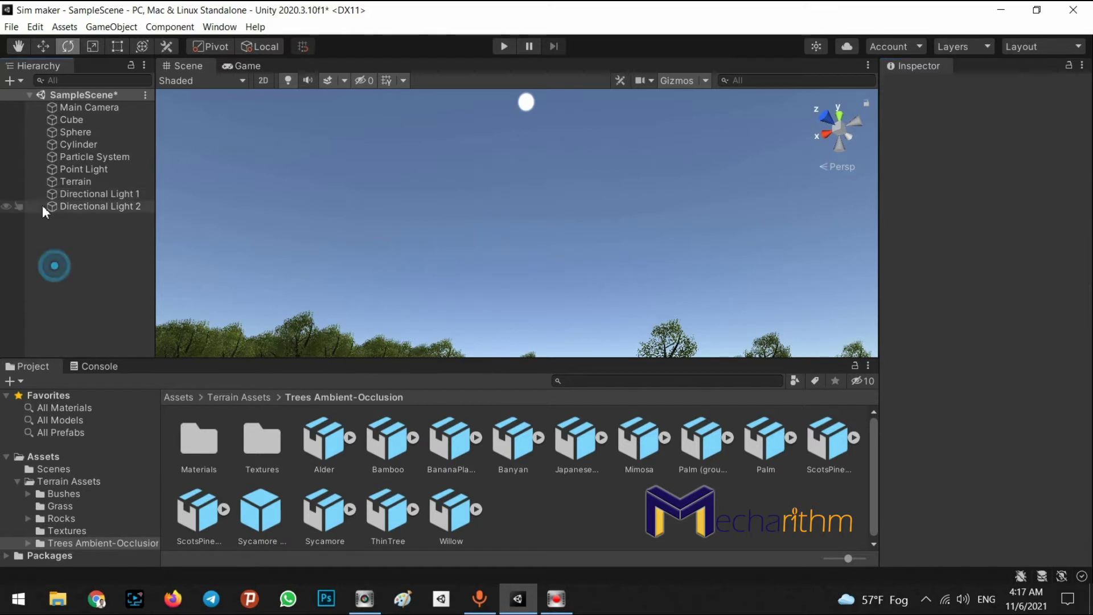
Assign the Terrain object to the Water layer
left_click(74, 181)
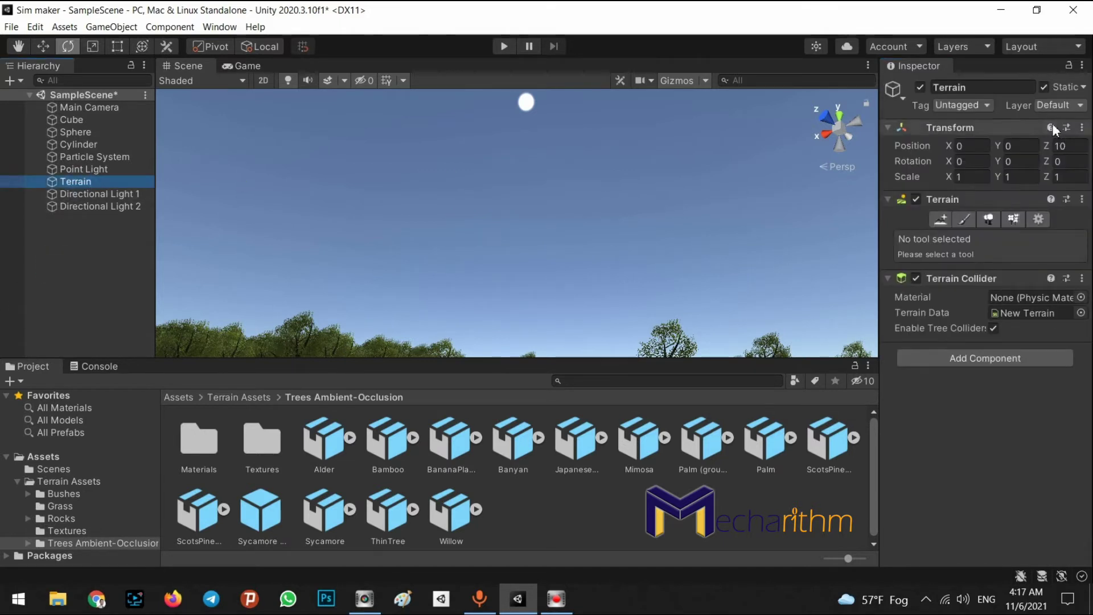
left_click(1057, 105)
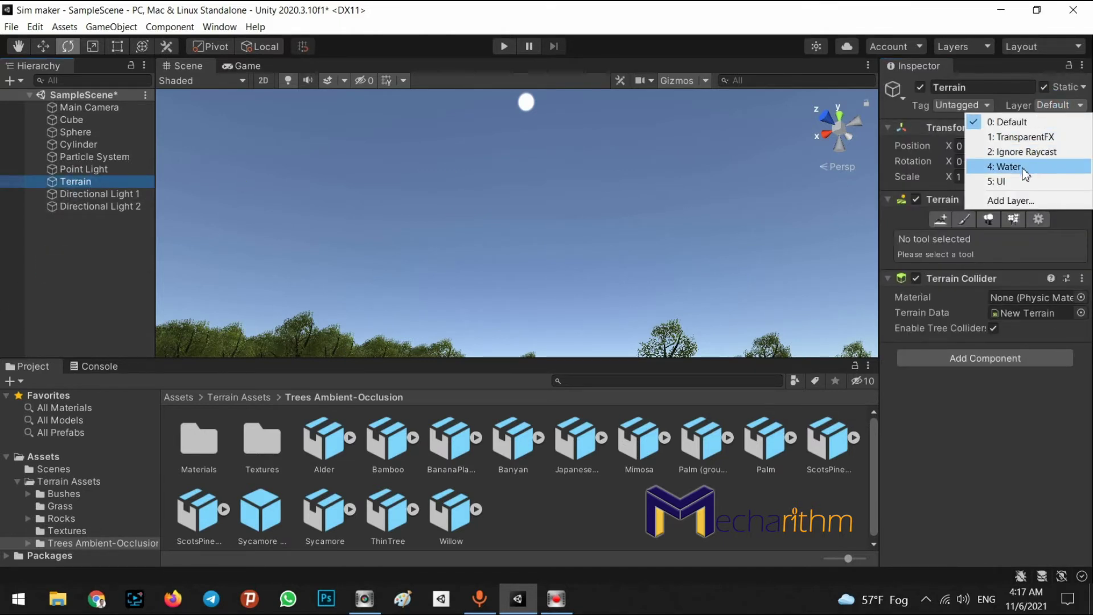
left_click(1019, 166)
Examine how each directional light affects the terrain and trees, switching Directional Light 2 off and on again
right_click_drag(722, 184, 239, 245)
left_click(85, 194)
left_click(103, 207)
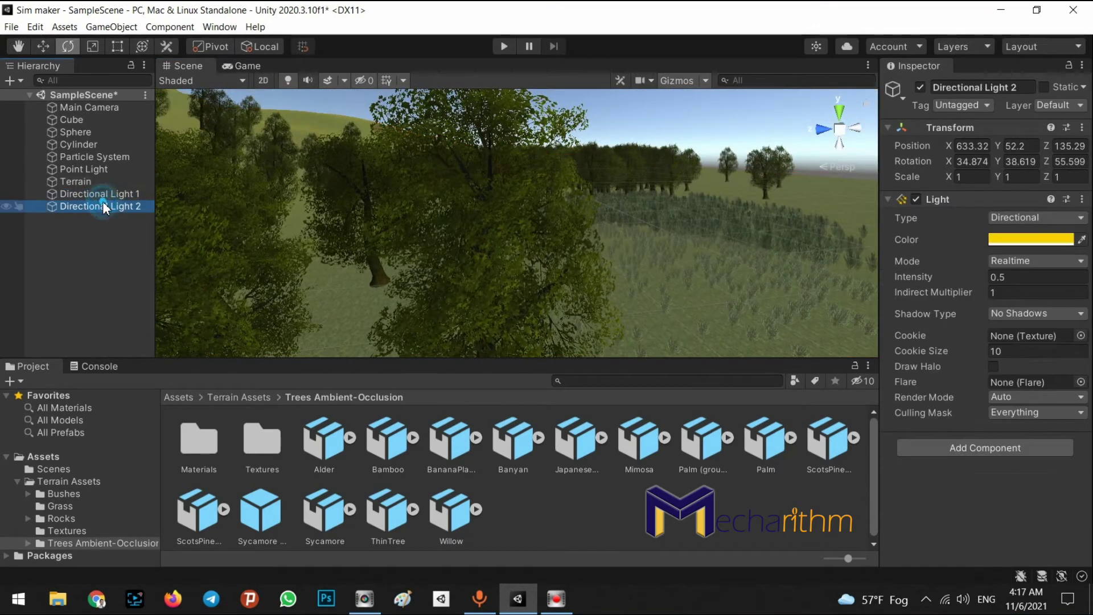
left_click(118, 193)
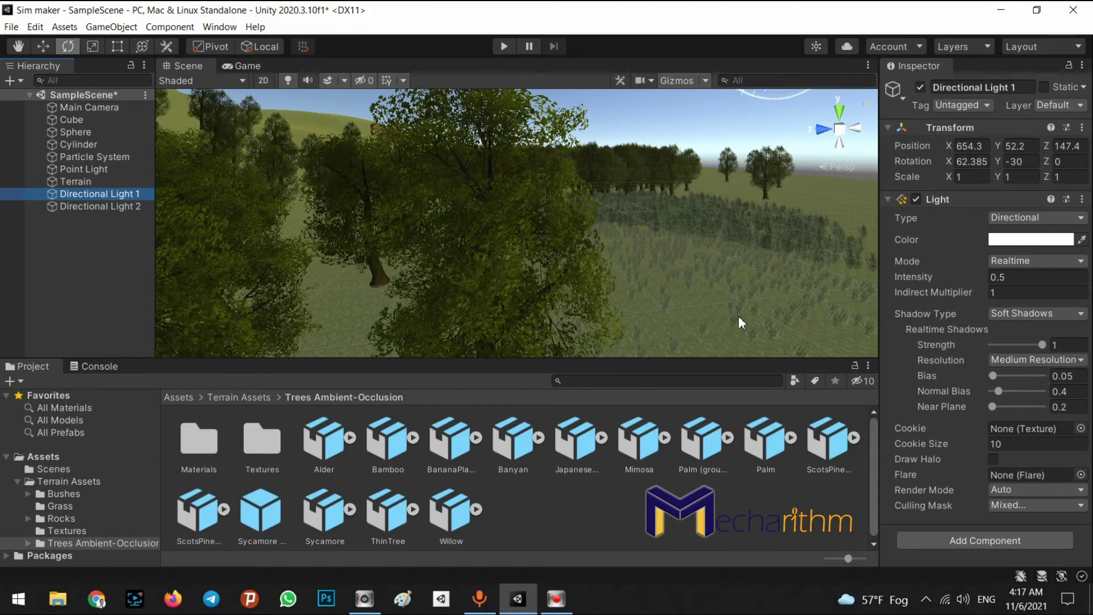
left_click_drag(427, 228, 374, 216, "alt")
left_click(125, 206)
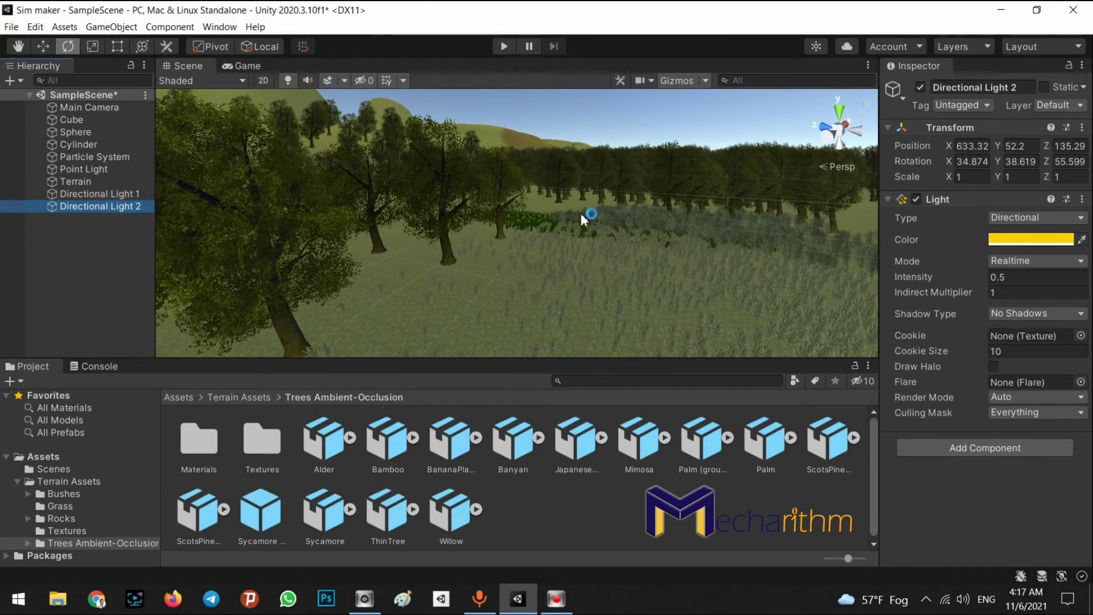
left_click(921, 87)
left_click(920, 88)
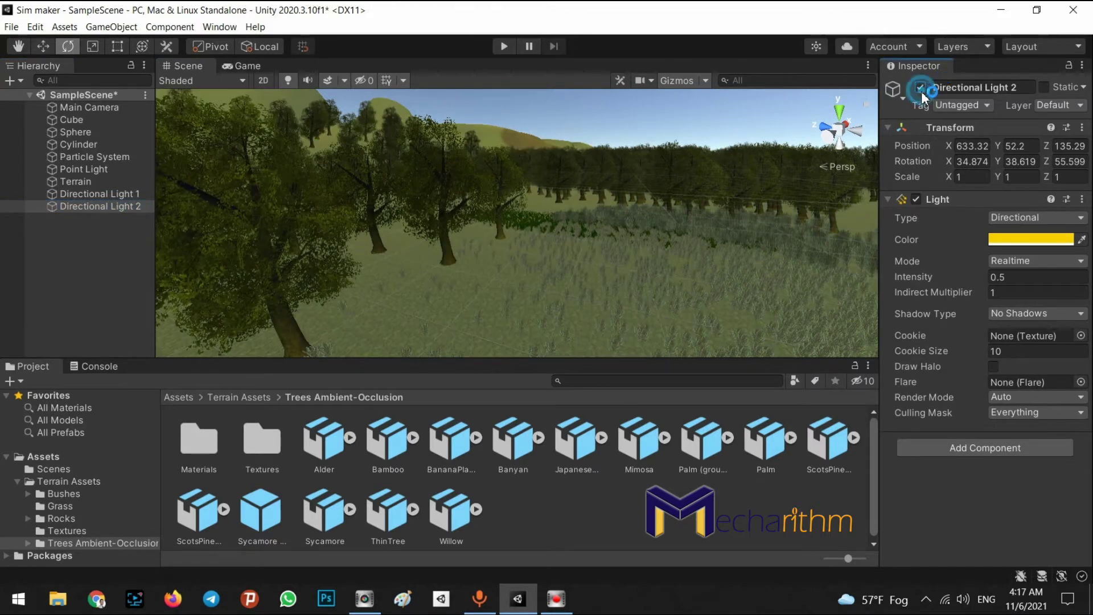
Check the culling mask layers of Directional Light 1 against the lighting on the forest and grass
left_click(152, 195)
left_click(1032, 505)
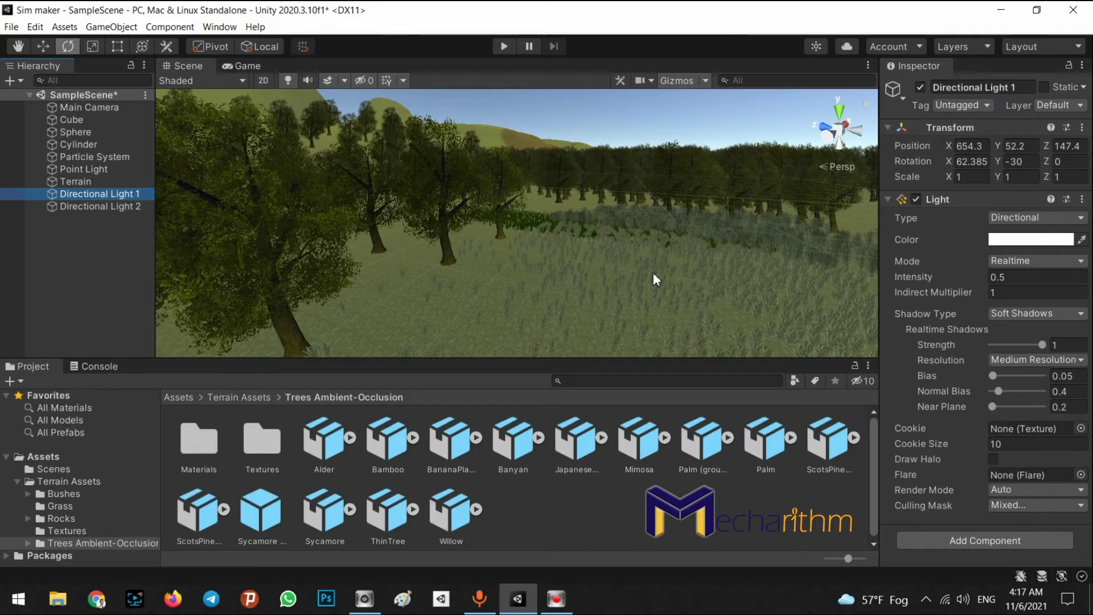
right_click_drag(612, 258, 538, 230)
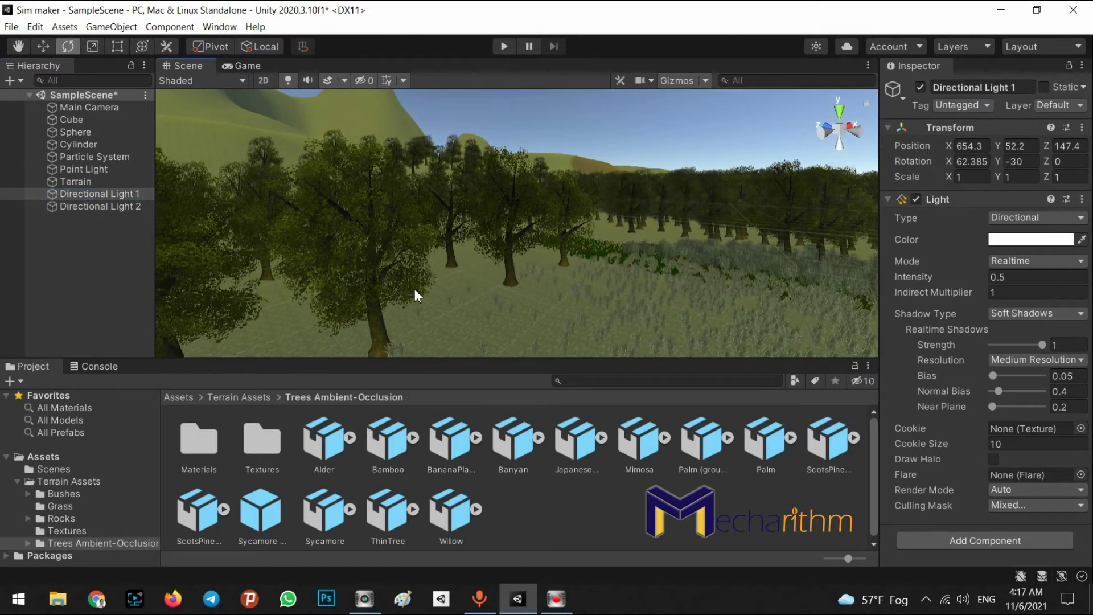
left_click(1009, 504)
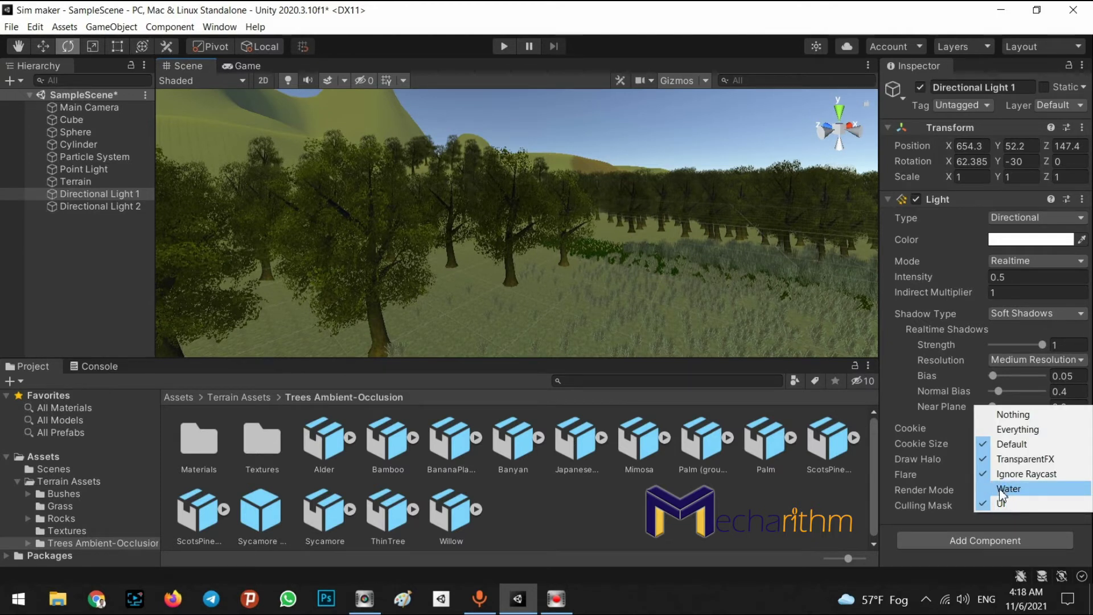
Set the layer of the Terrain object back to Default
left_click(80, 181)
left_click(1053, 104)
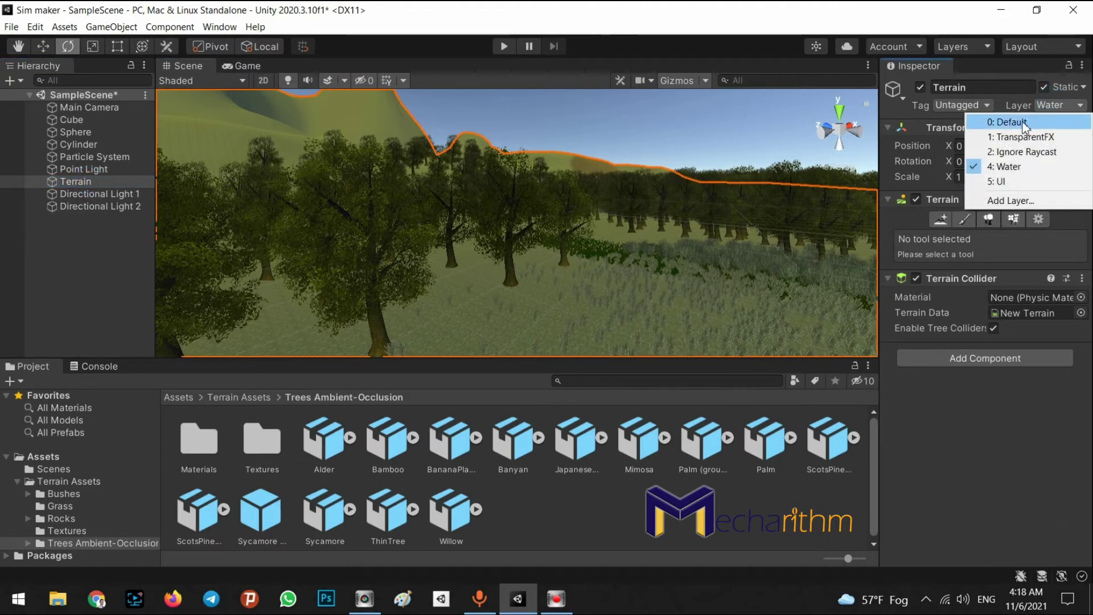
left_click(1023, 122)
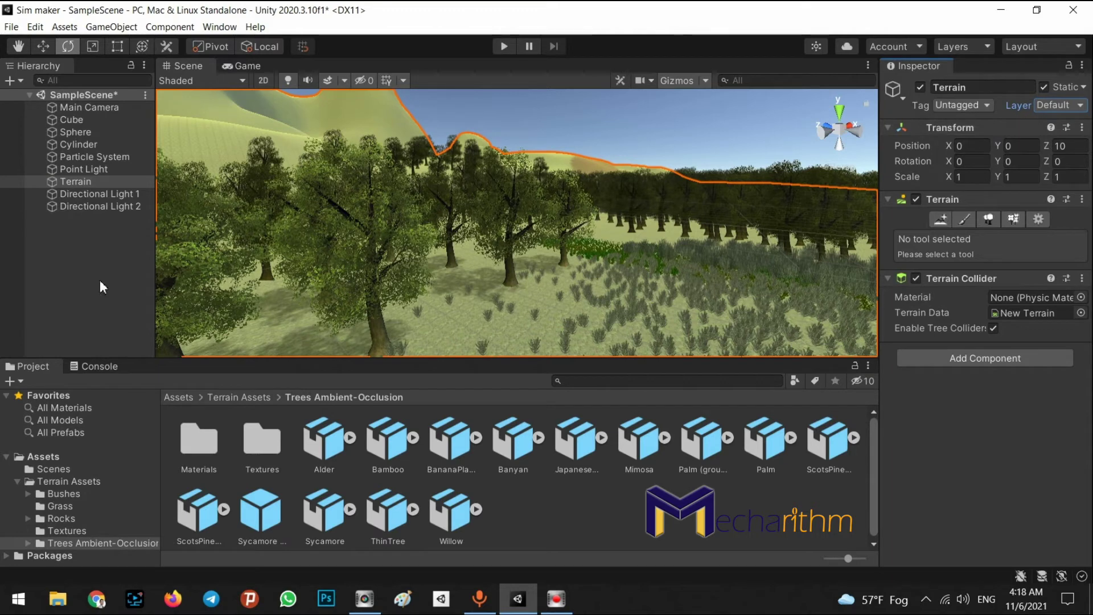
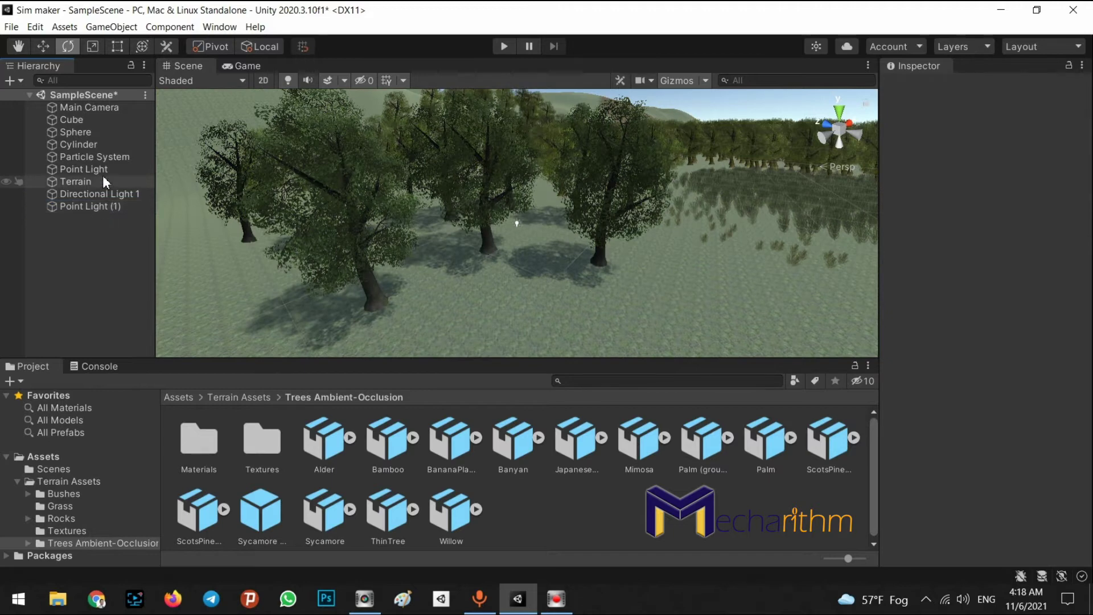
key("Delete")
Delete the original Point Light and rename Point Light (1) as Point Light
left_click(94, 192)
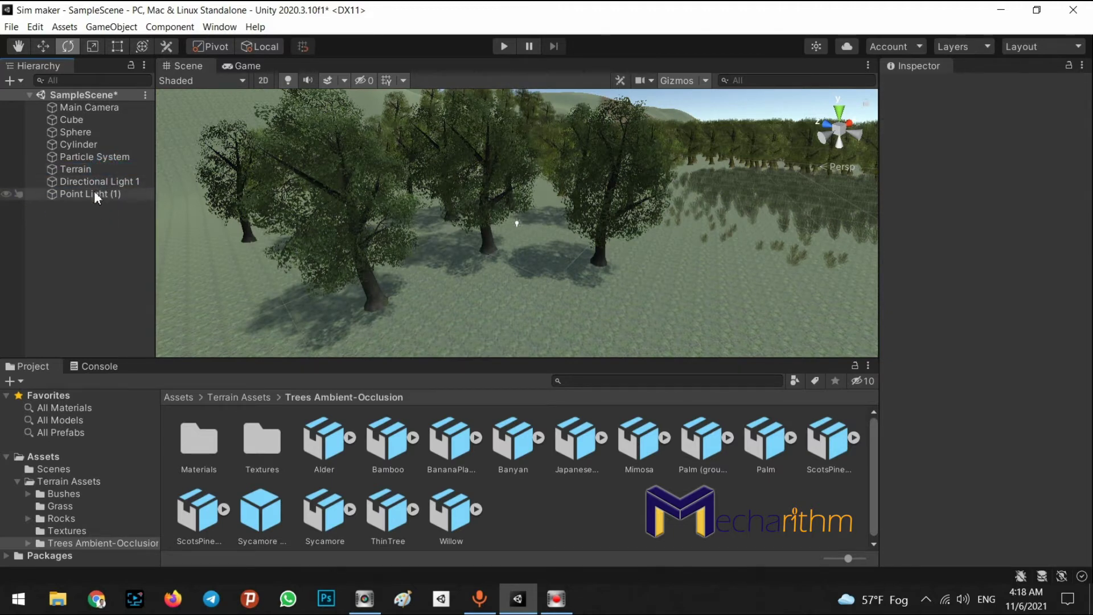
left_click(109, 193)
key("BackSpace")
key("BackSpace")
key("BackSpace")
key("BackSpace")
key("Return")
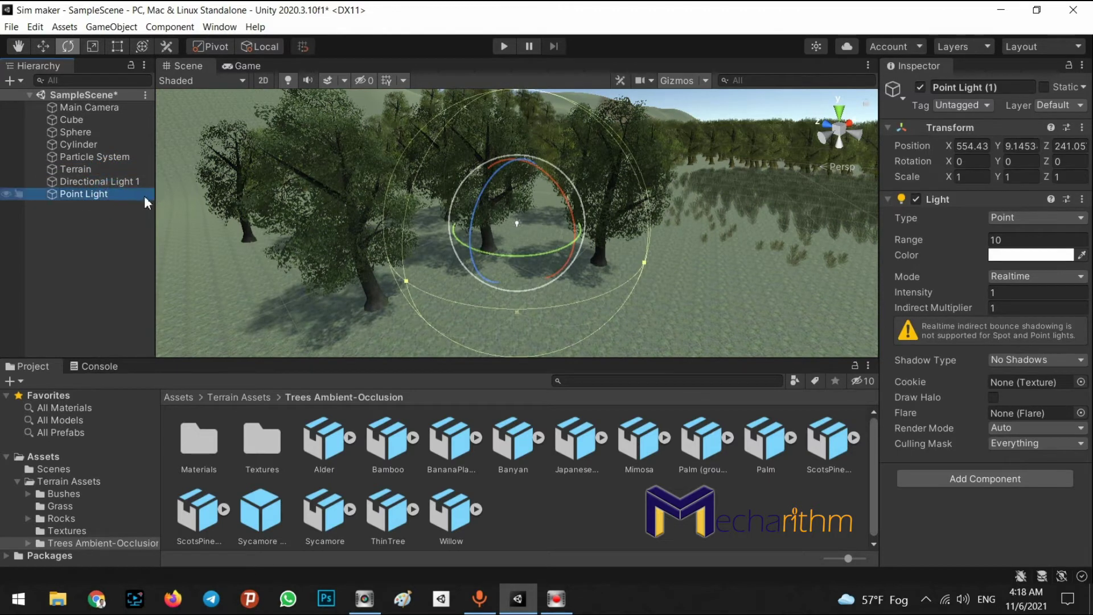
Rename Directional Light 1 as Directional Light
left_click(132, 181)
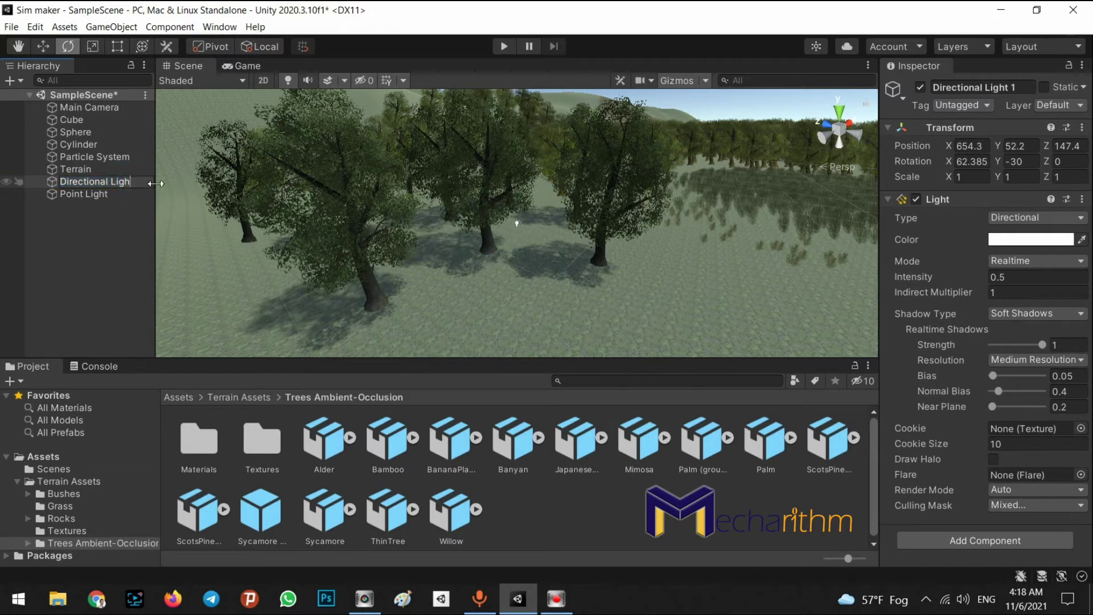
type("t")
key("Return")
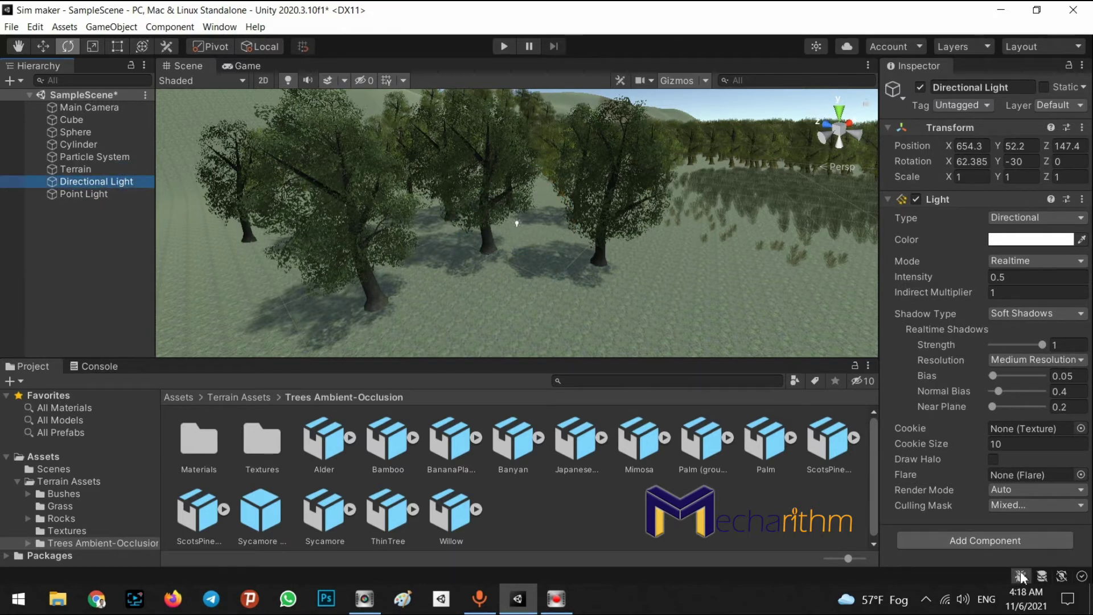
left_click(1029, 239)
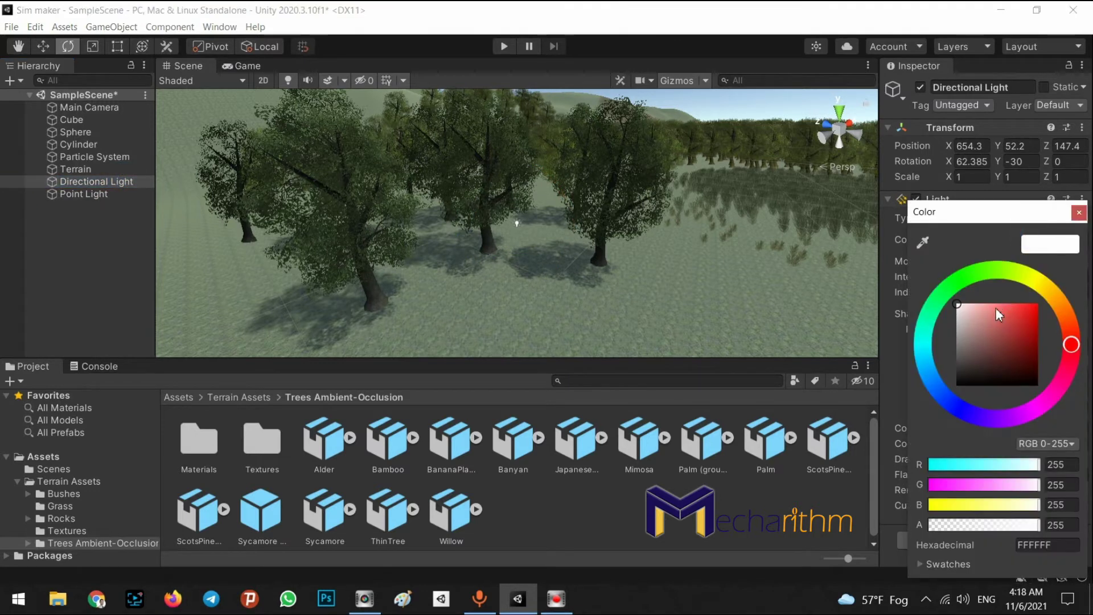
left_click(87, 266)
Set the Point Light's range to about 9.52 and its colour to red E51010
left_click(97, 194)
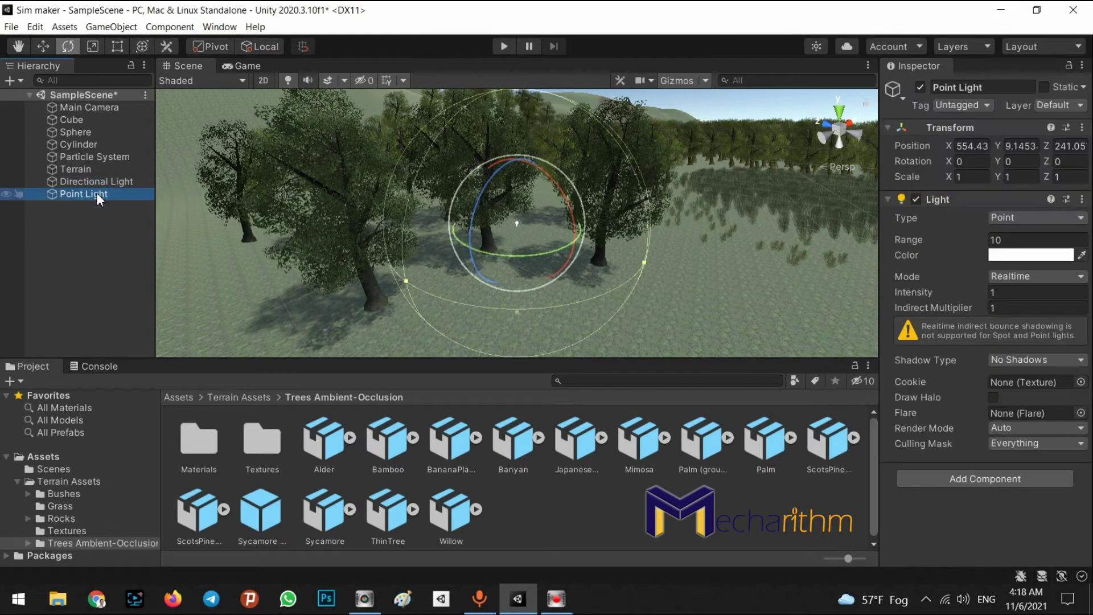
right_click_drag(628, 249, 644, 219)
key("w")
key("s")
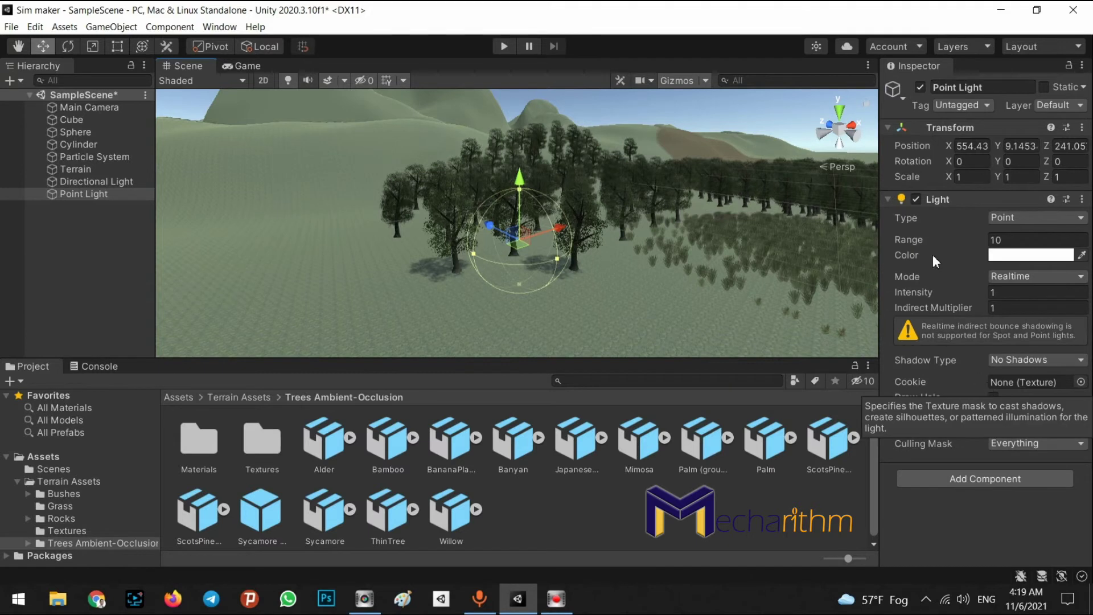
left_click_drag(957, 237, 592, 241)
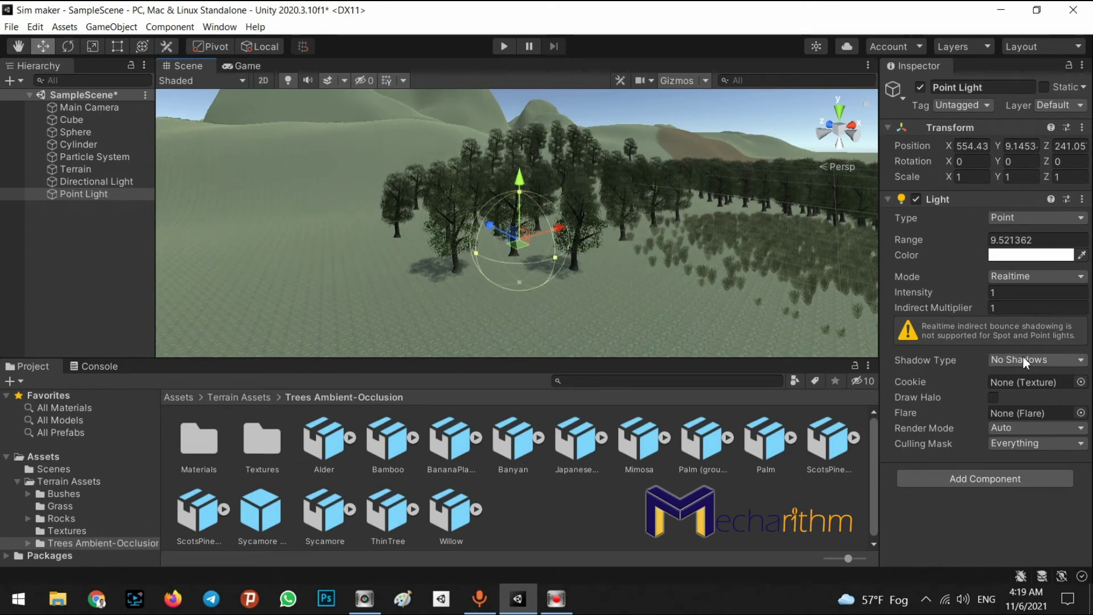
left_click(999, 256)
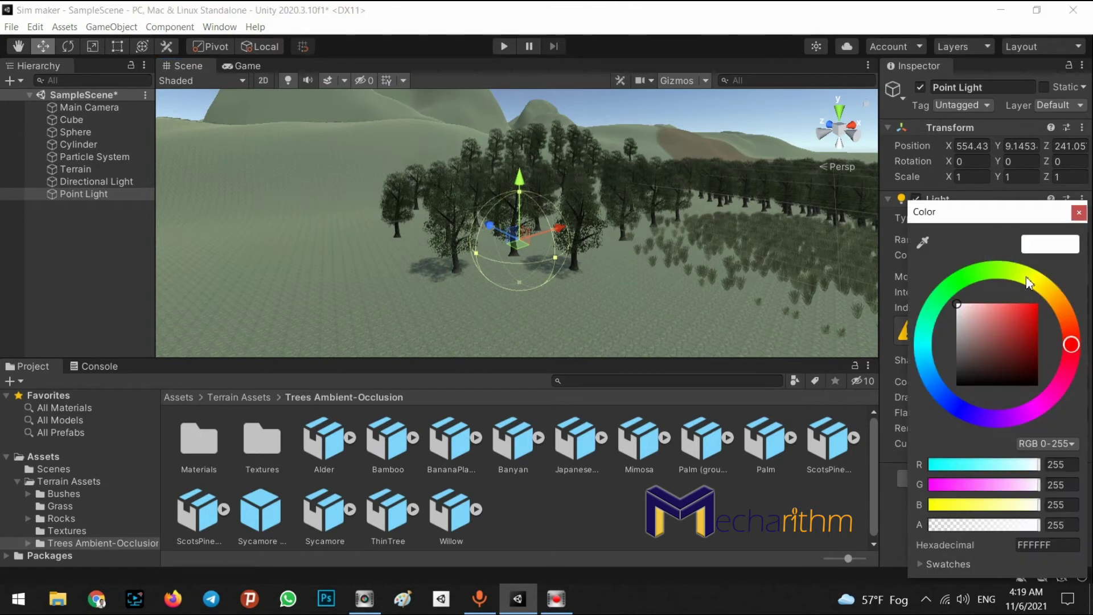
left_click(1032, 312)
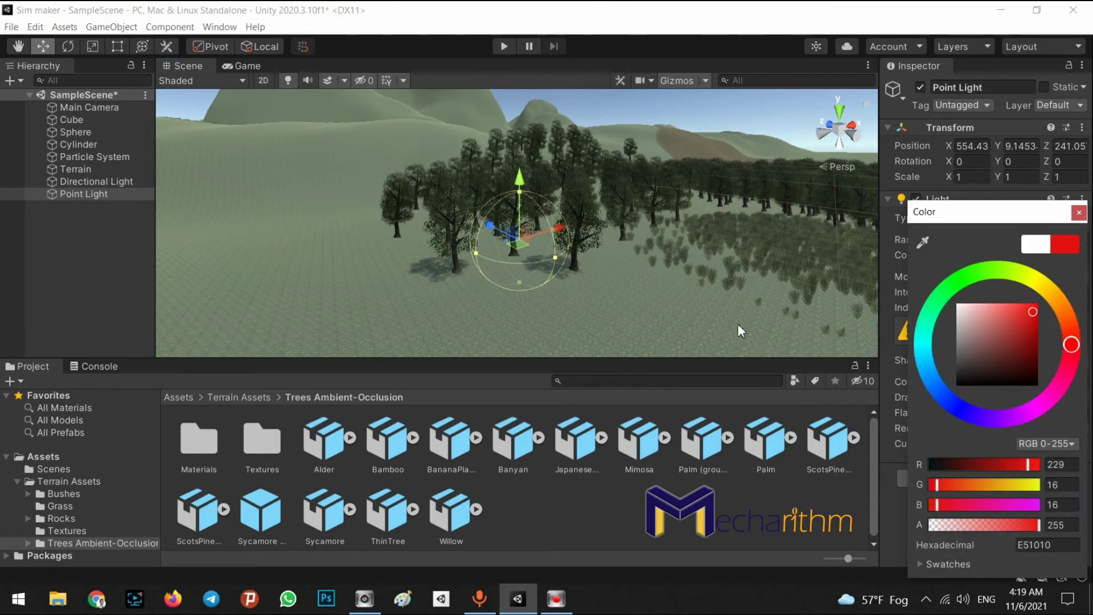
Extend the Point Light's range to about 34.87 and raise its intensity to about 7.1
left_click_drag(473, 255, 244, 265)
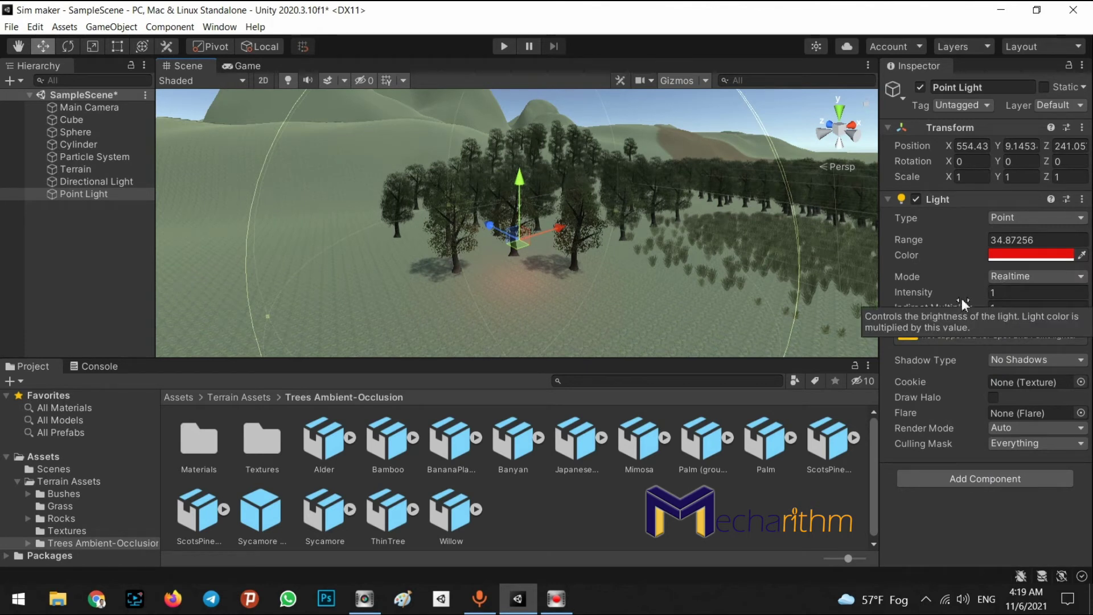
left_click_drag(965, 295, 1022, 295)
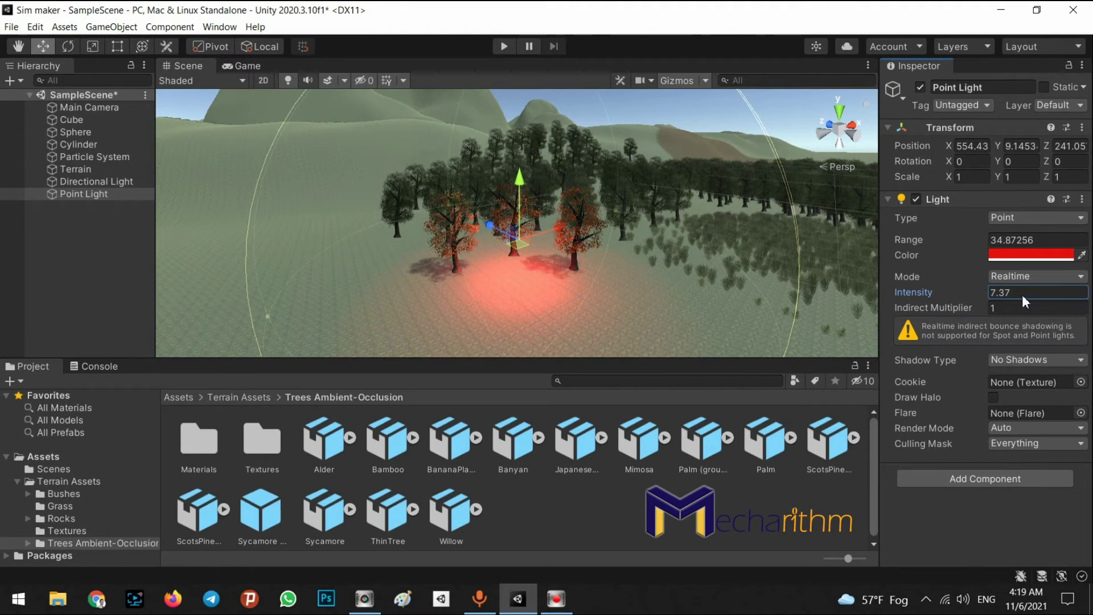
Change the Point Light's colour to orange E58610
left_click(1026, 257)
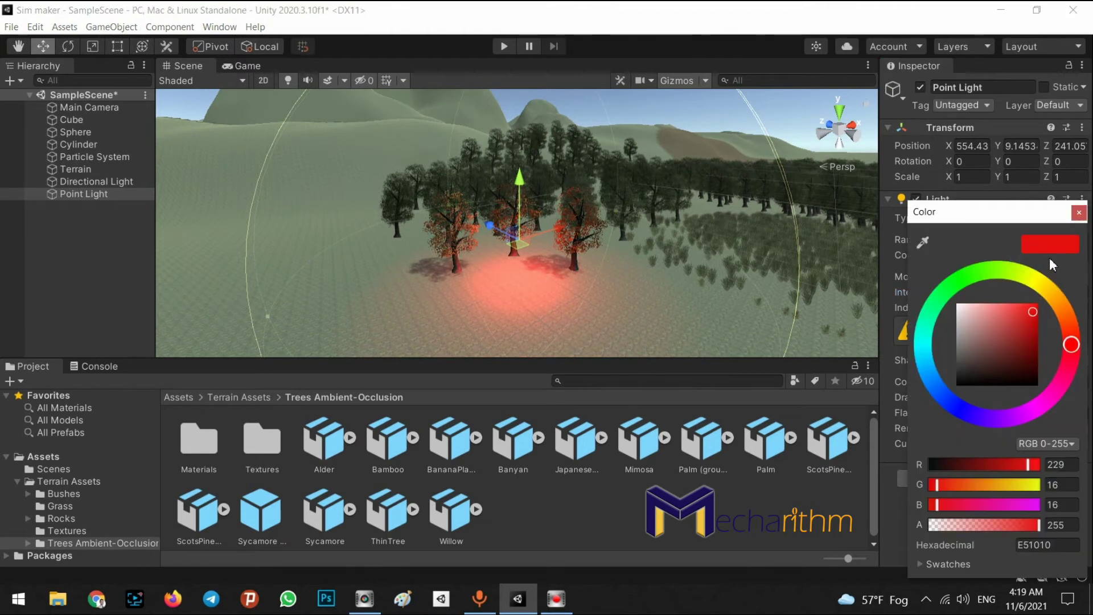
left_click(1063, 308)
left_click_drag(1066, 308, 1066, 306)
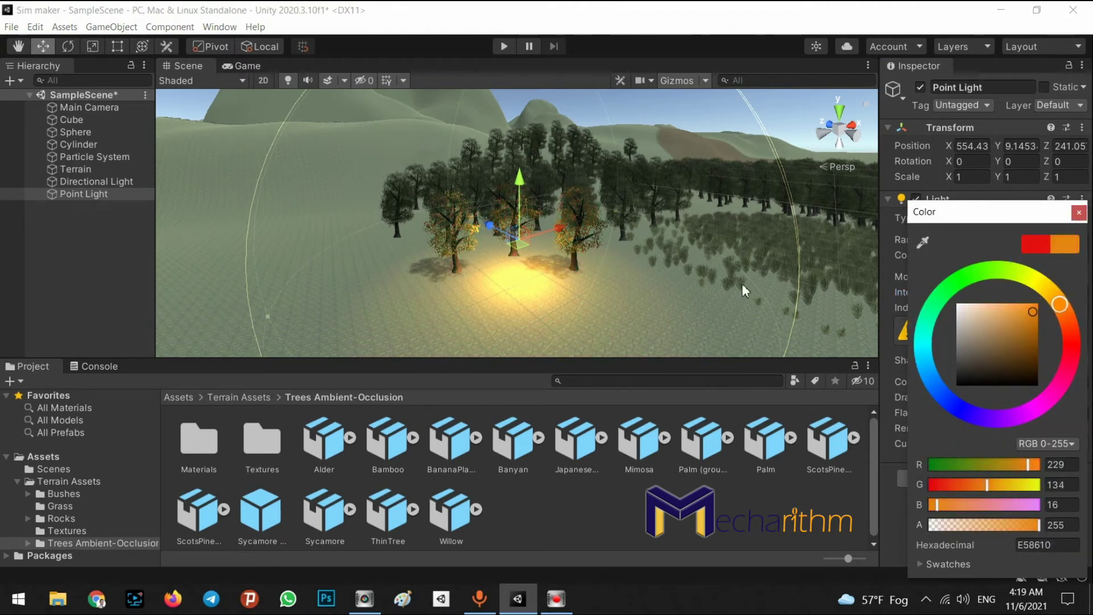
left_click(107, 193)
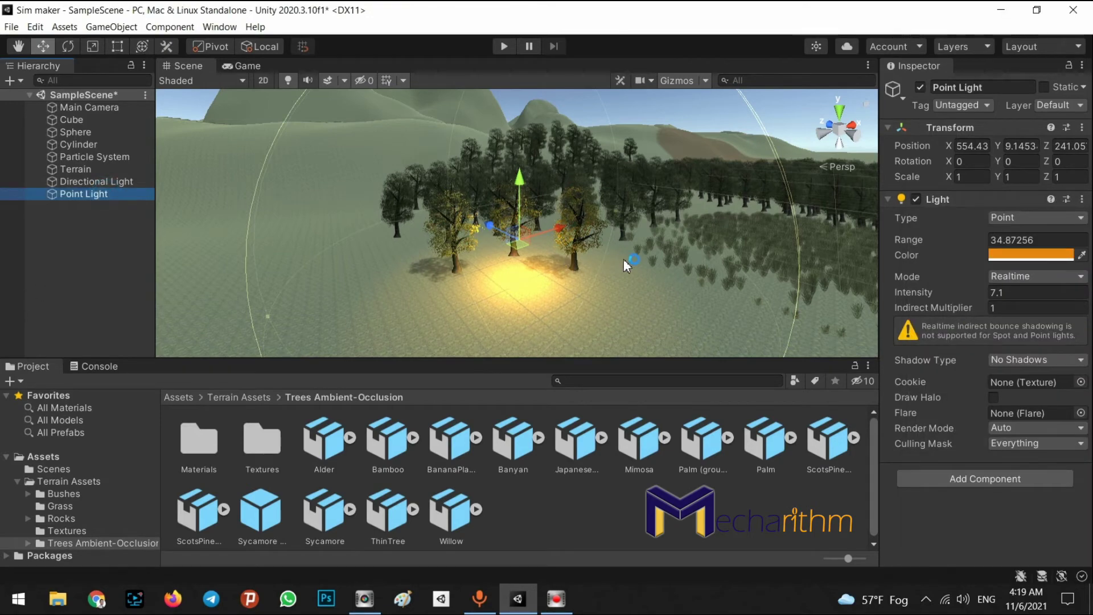
Set the Point Light's shadow type to Hard Shadows
right_click_drag(729, 245, 597, 255)
key("w")
key("d")
key("s")
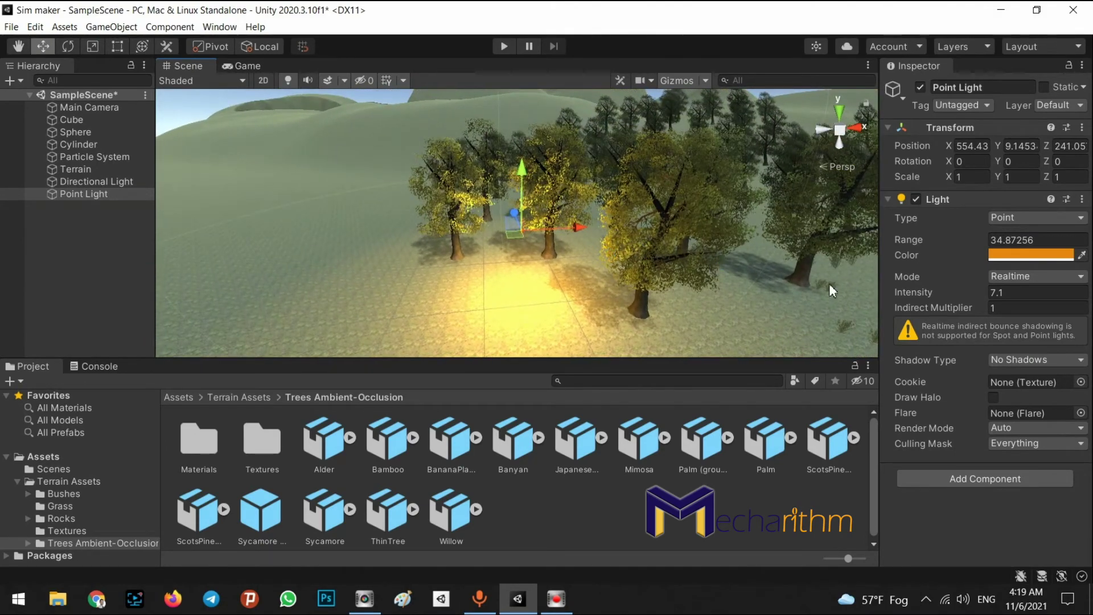
left_click(1023, 357)
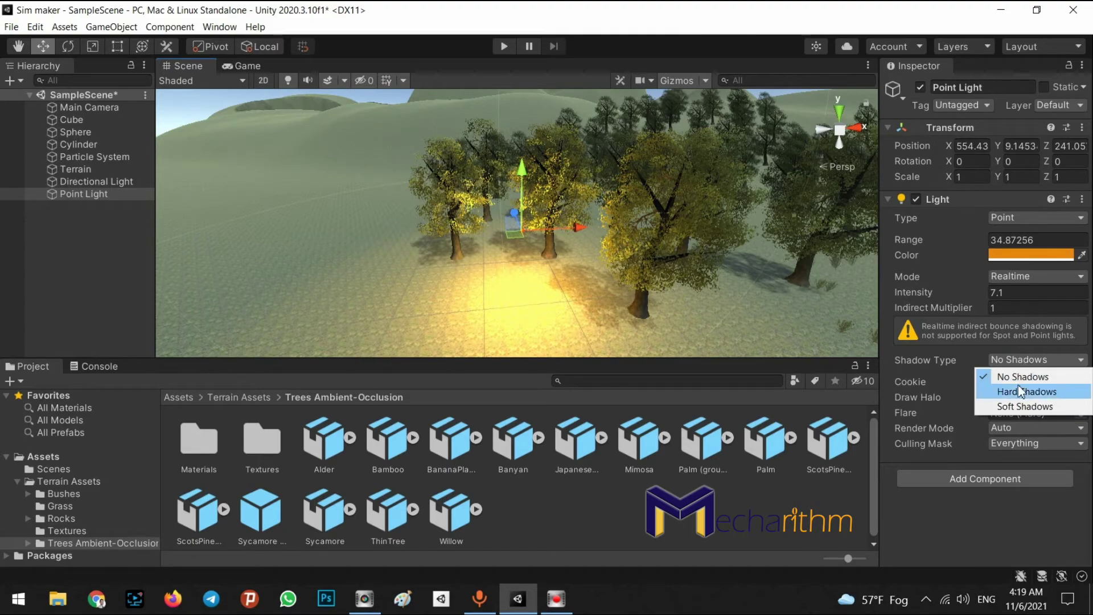
left_click(1019, 392)
Move the Point Light along the Z axis to a Z position of about 239.4
right_click_drag(670, 258, 615, 262)
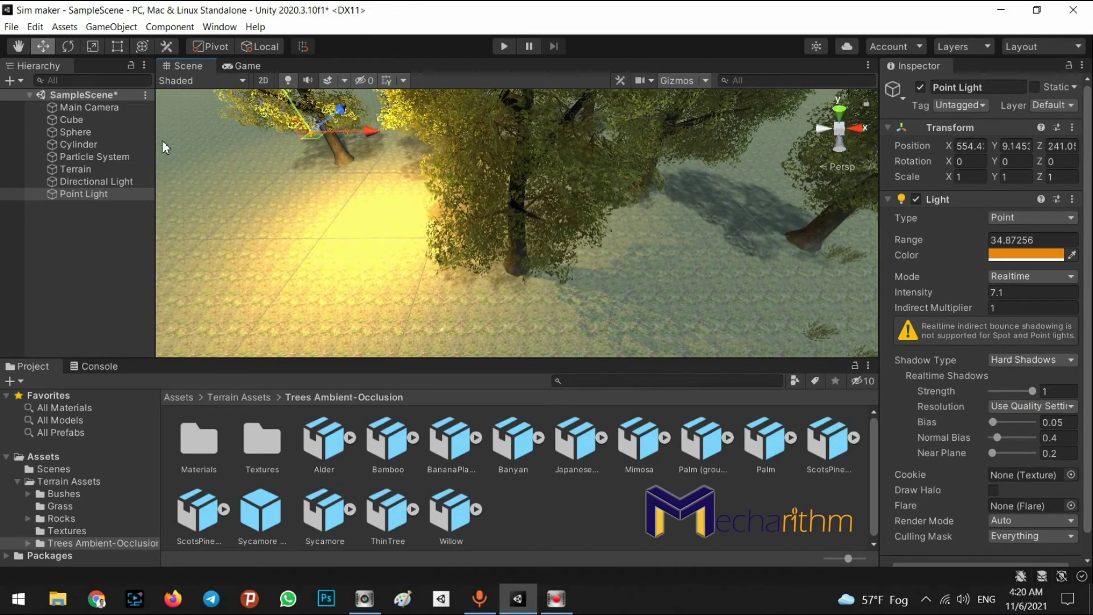
right_click_drag(441, 145, 402, 105)
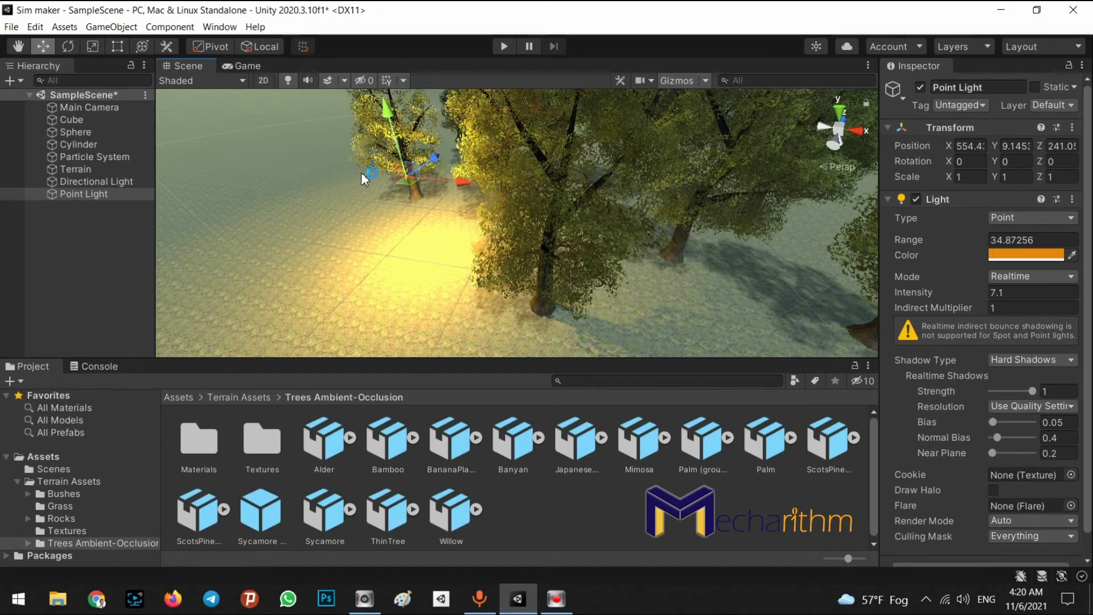
left_click_drag(430, 168, 395, 185)
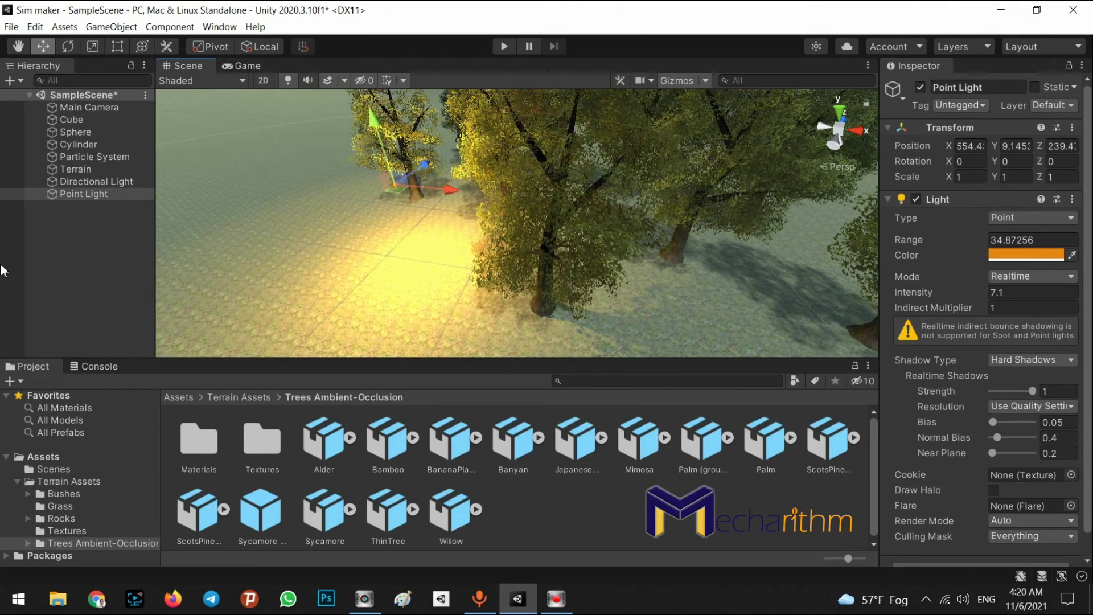
Look through the Point Light's remaining shadow and rendering settings, and save the scene
left_click(67, 256)
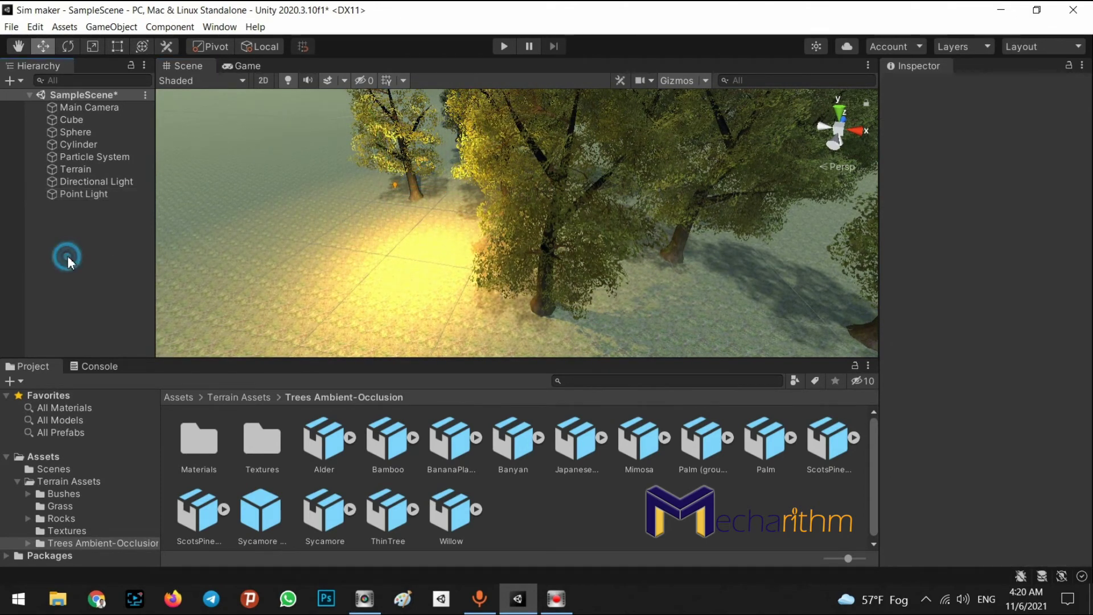
left_click(59, 193)
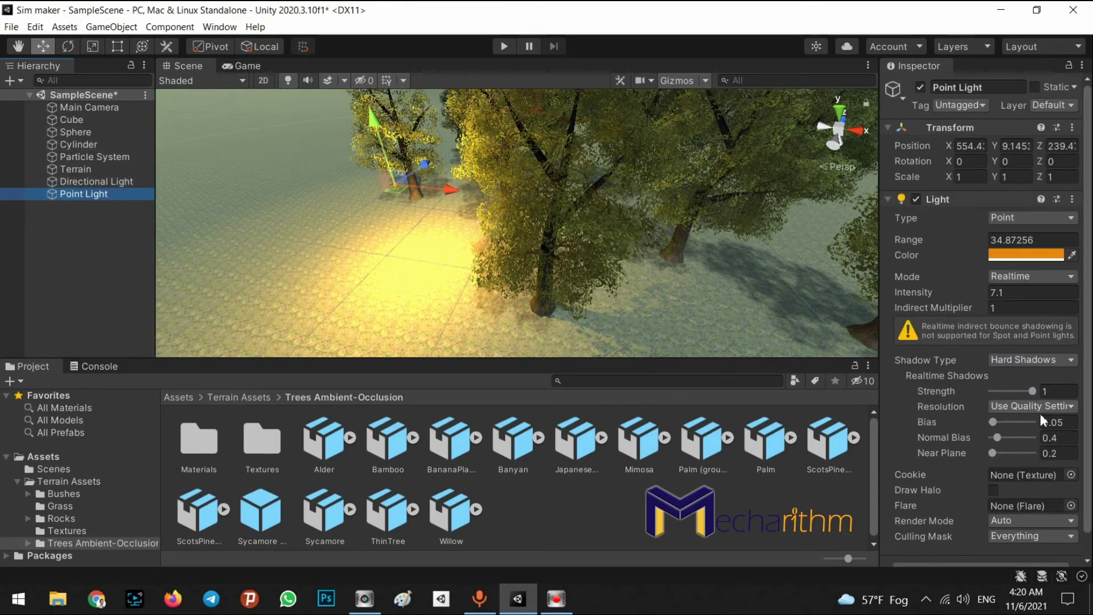
scroll(1040, 413, "down", 2)
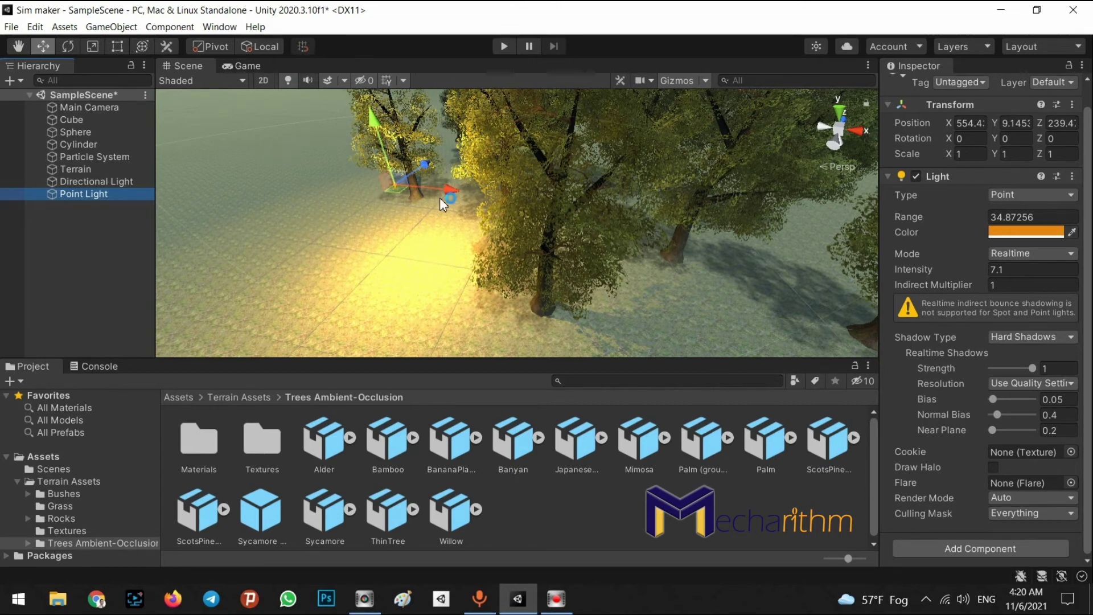
left_click(63, 268)
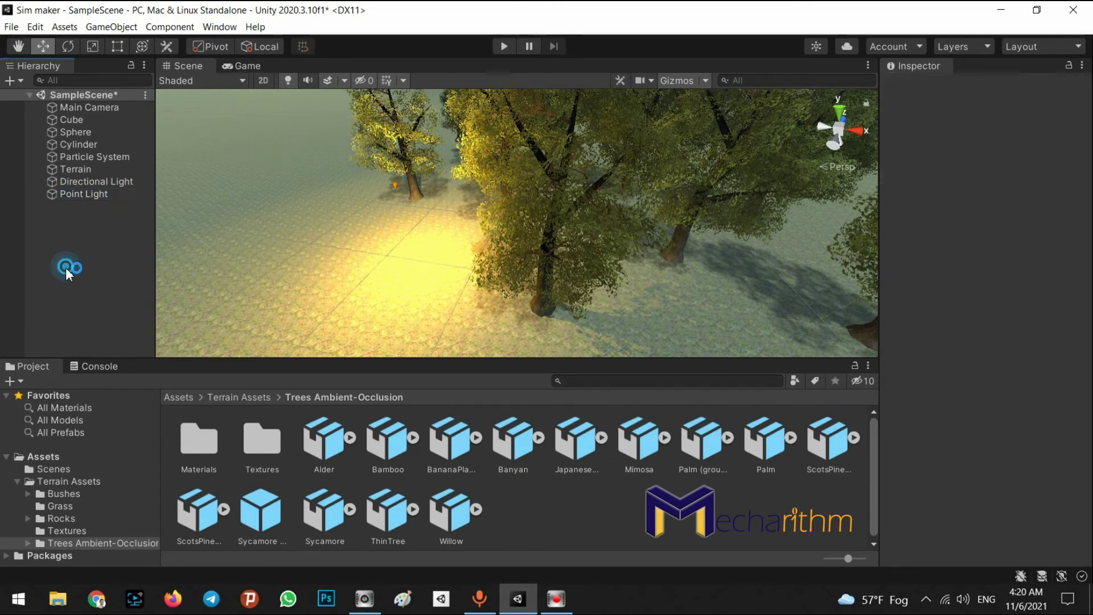
key("ctrl+s")
Add a Spot Light to the scene
left_click(120, 29)
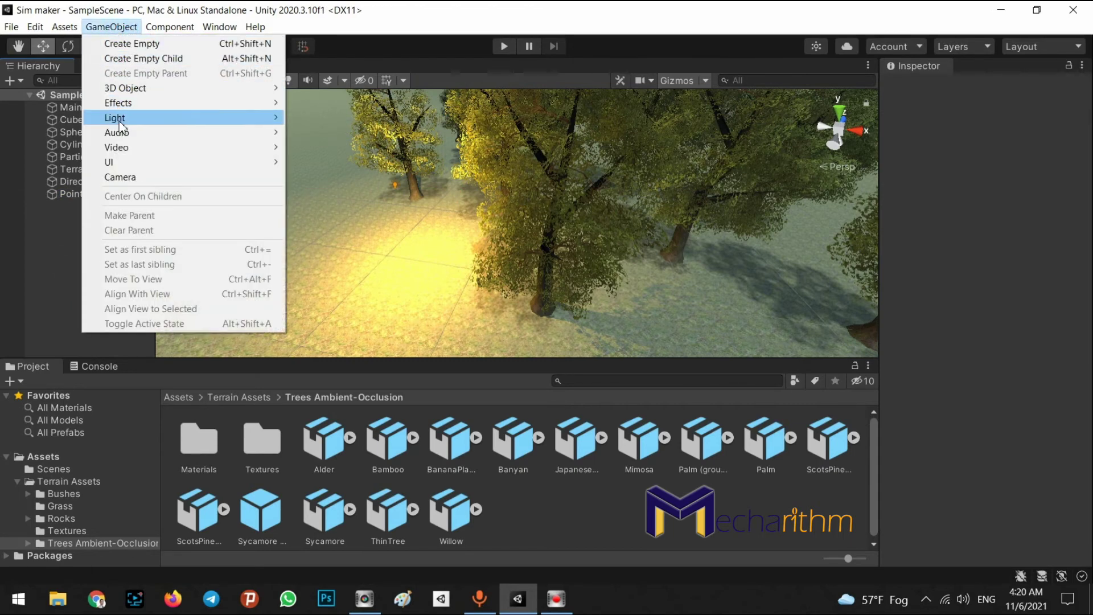
mouse_move(228, 118)
left_click(318, 148)
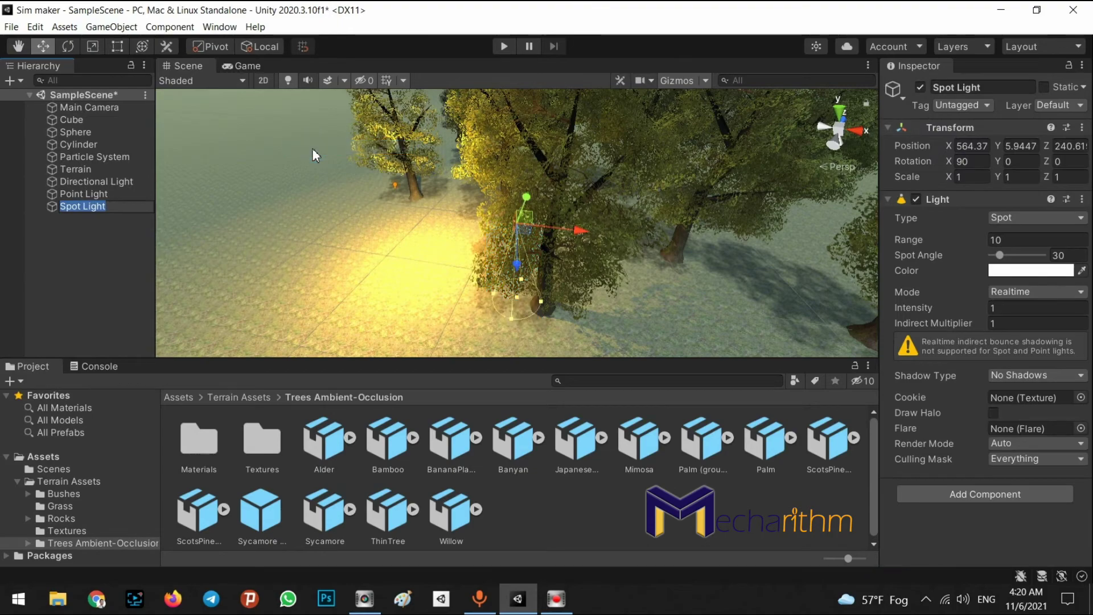
Move the Spot Light over the open grass, to about X 598.04, Y 5.94 and Z 216.83
right_click_drag(575, 274, 421, 254)
key("s")
left_click_drag(542, 205, 334, 272)
right_click_drag(330, 271, 667, 237)
left_click_drag(589, 227, 817, 211)
right_click_drag(668, 242, 655, 265)
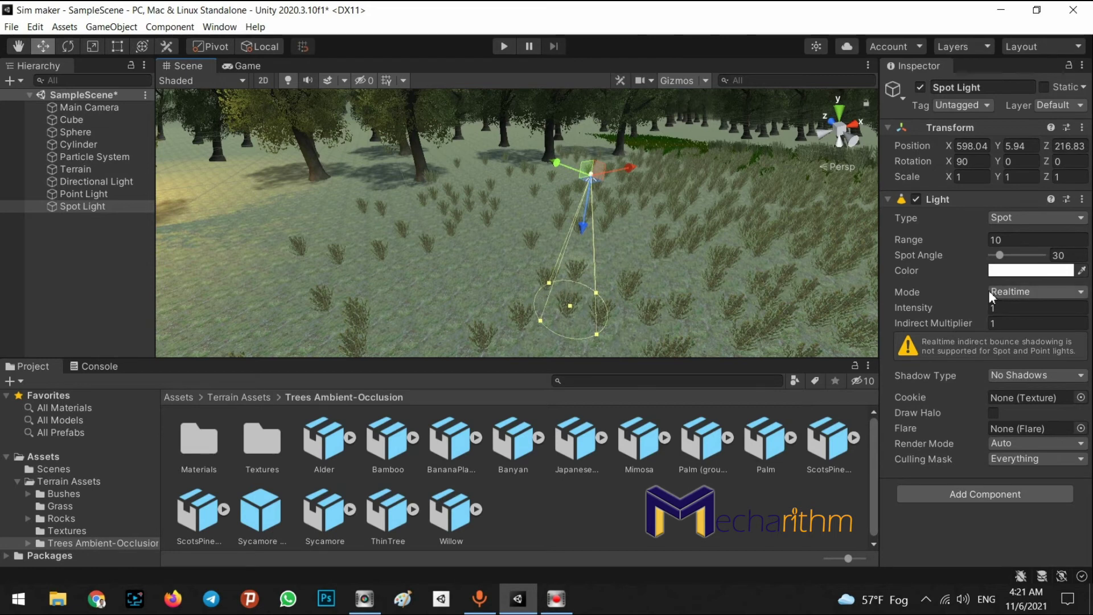
Set the Spot Light's intensity to about 11.7 and raise the light to a height of about Y 9.29
left_click_drag(965, 309, 163, 308)
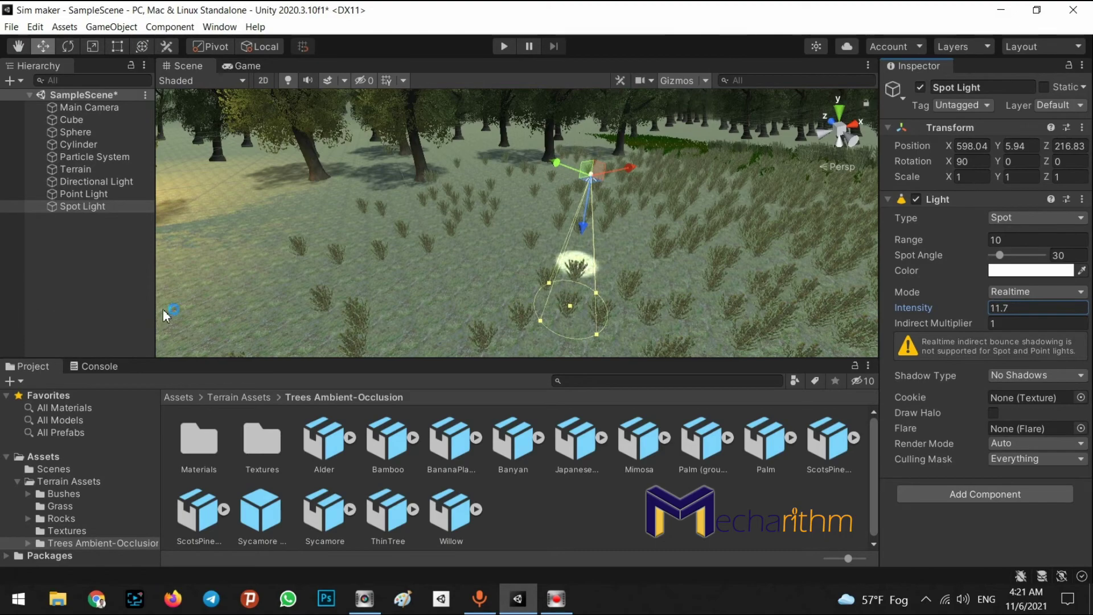
right_click_drag(522, 235, 599, 257)
left_click_drag(599, 257, 334, 289, "alt")
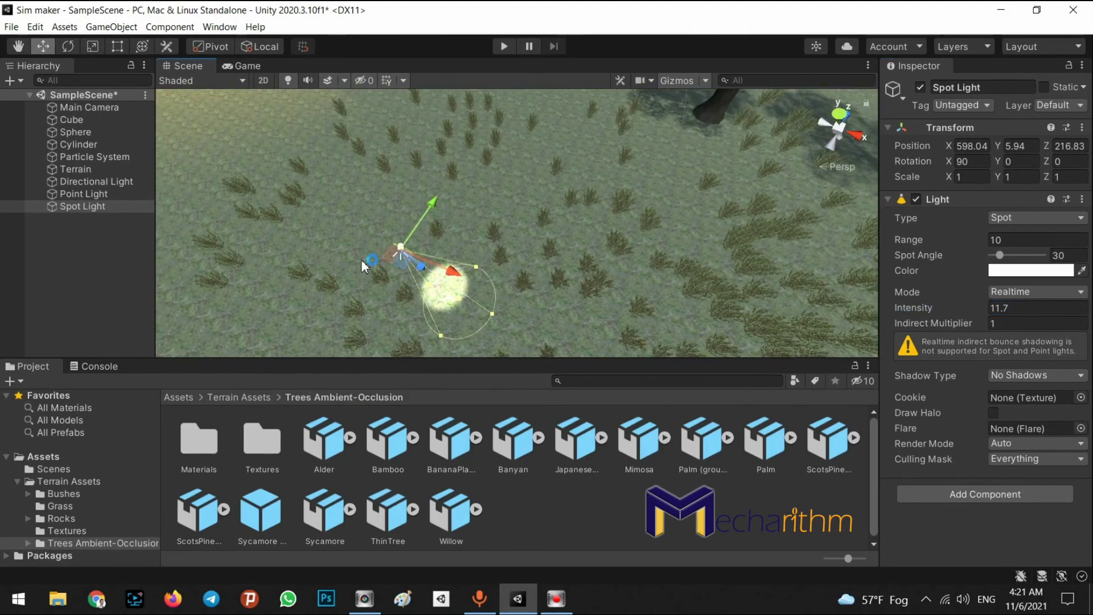
left_click_drag(415, 271, 364, 230)
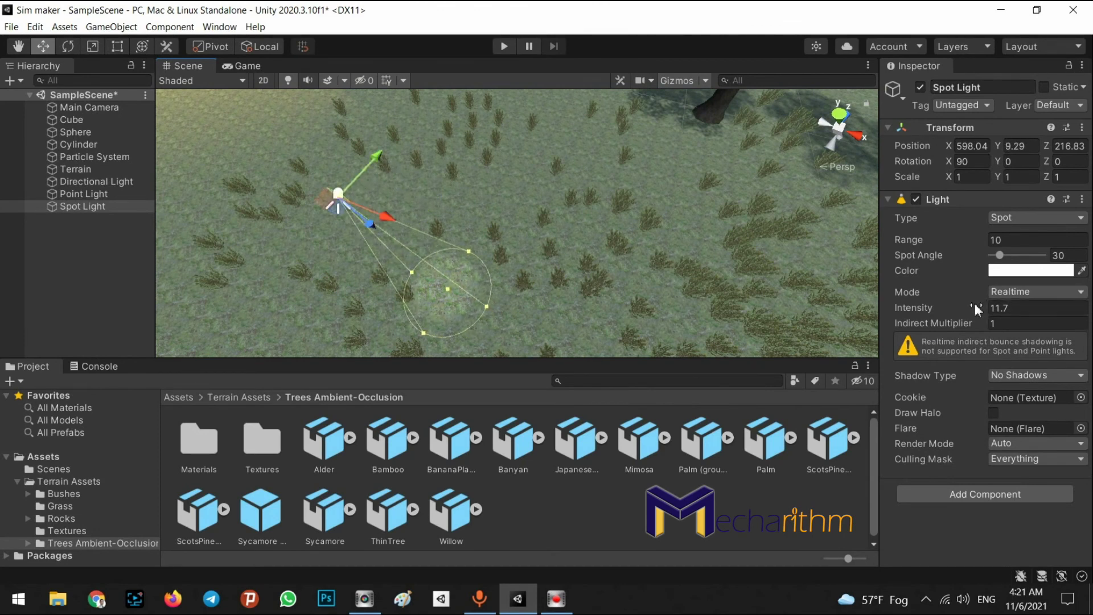
Increase the Spot Light's intensity to about 80.21 and widen its spot angle to about 75.75
left_click(1022, 311)
type("13.03")
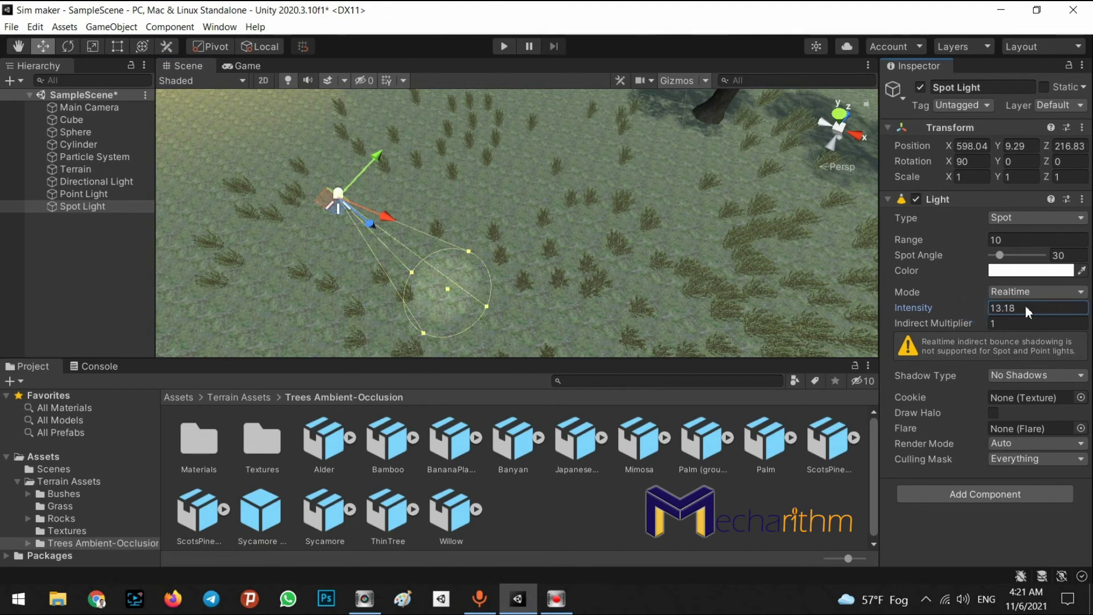
left_click_drag(20, 306, 671, 365)
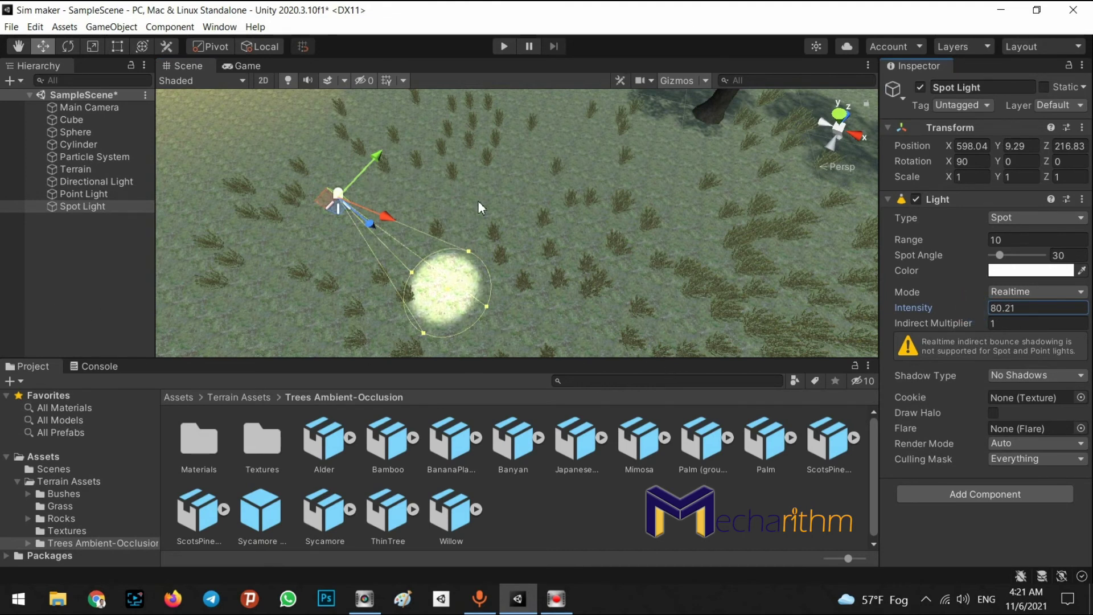
left_click_drag(468, 251, 507, 197)
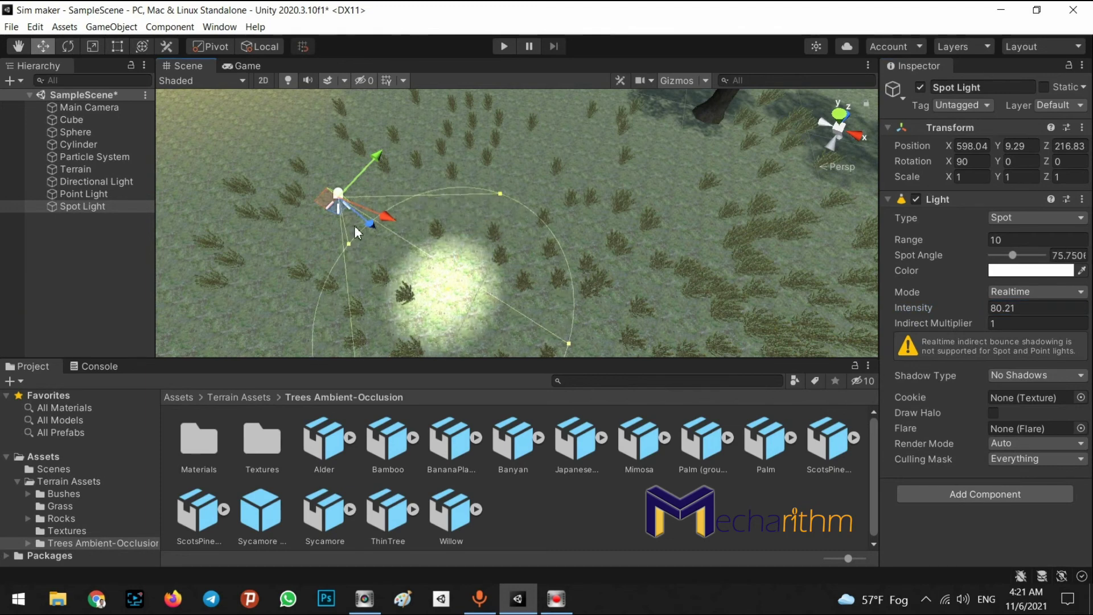
Lower the Spot Light to about Y 7.8 and reduce its intensity to about 22.7
left_click_drag(363, 223, 413, 228)
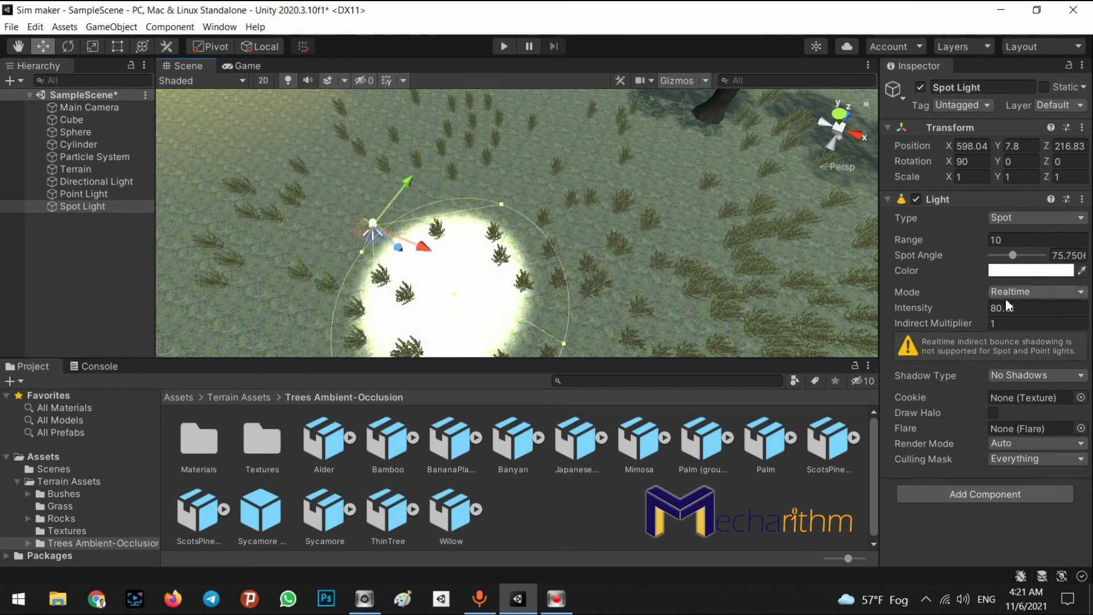
left_click_drag(984, 307, 535, 312)
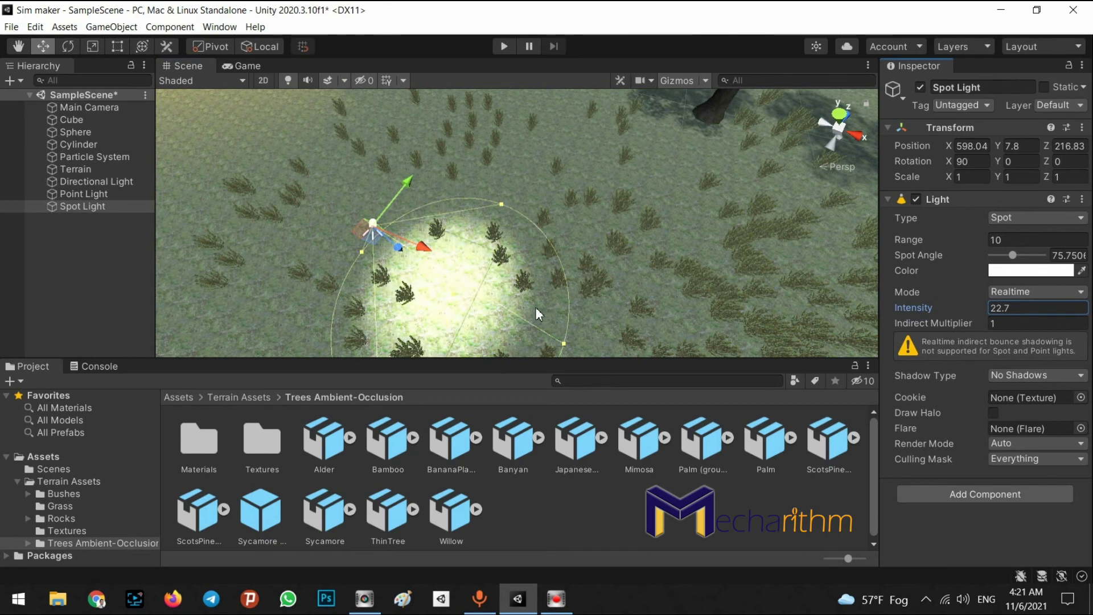
Change the Spot Light's colour to a fully saturated blue, hex 0600FF
left_click(1003, 272)
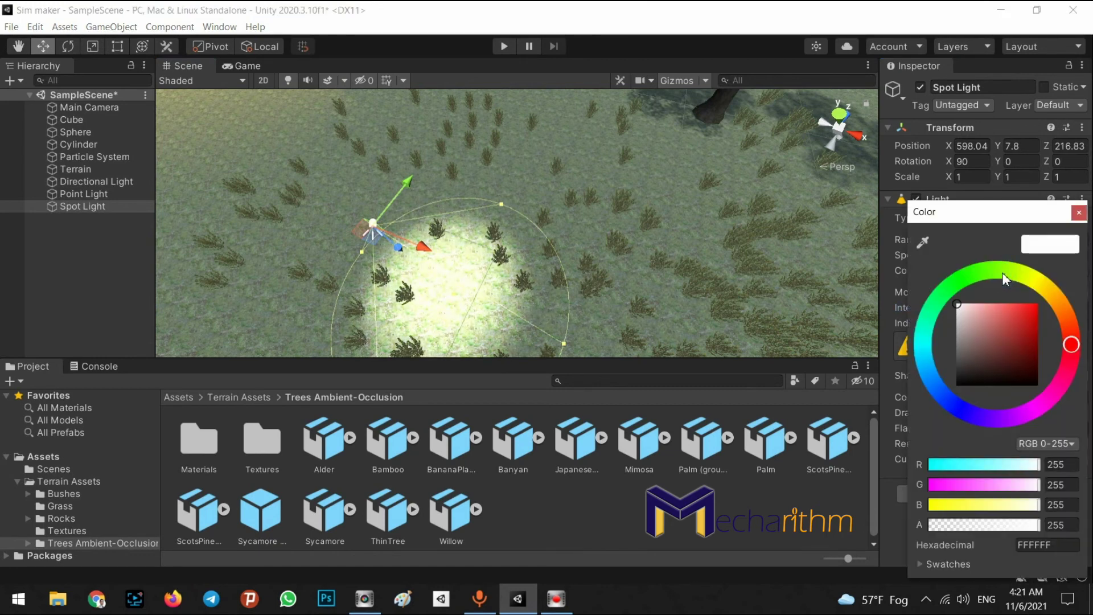
left_click(1011, 323)
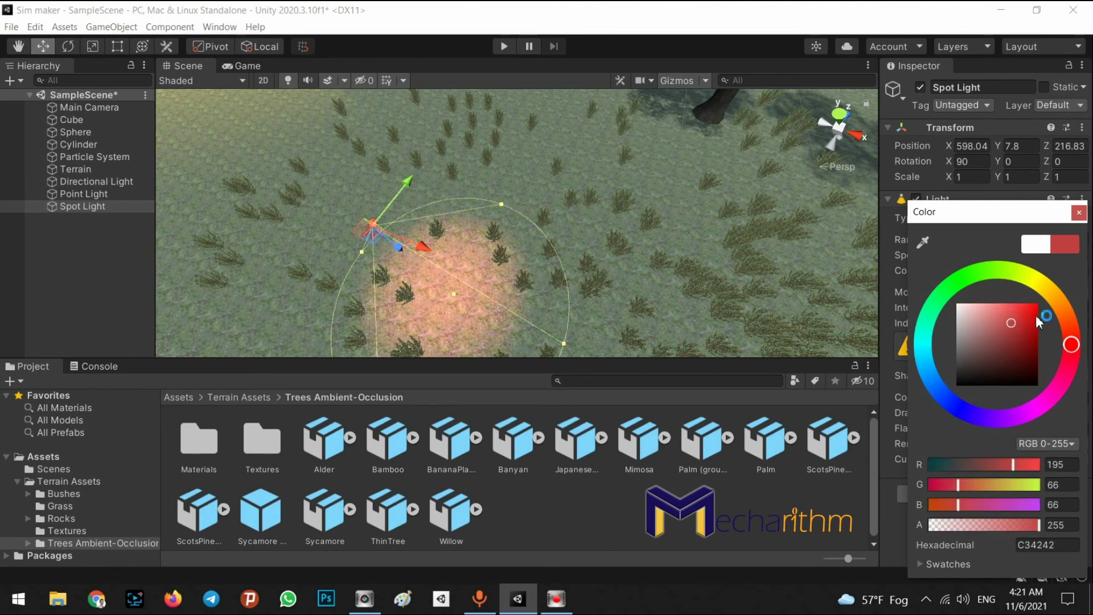
left_click_drag(973, 281, 1052, 294)
left_click_drag(911, 390, 961, 410)
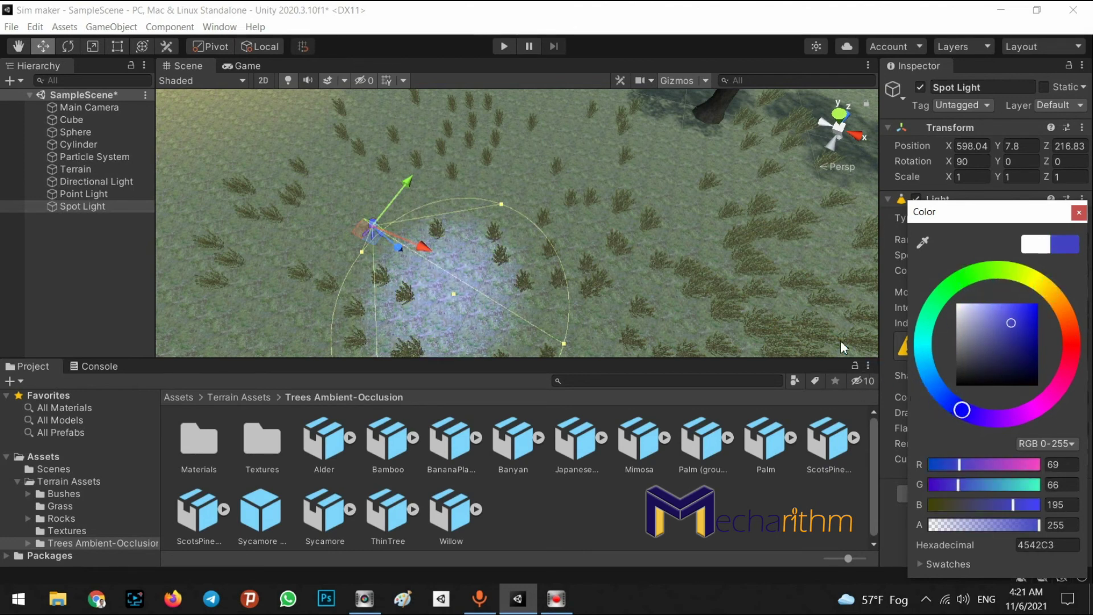
left_click_drag(1021, 319, 1072, 290)
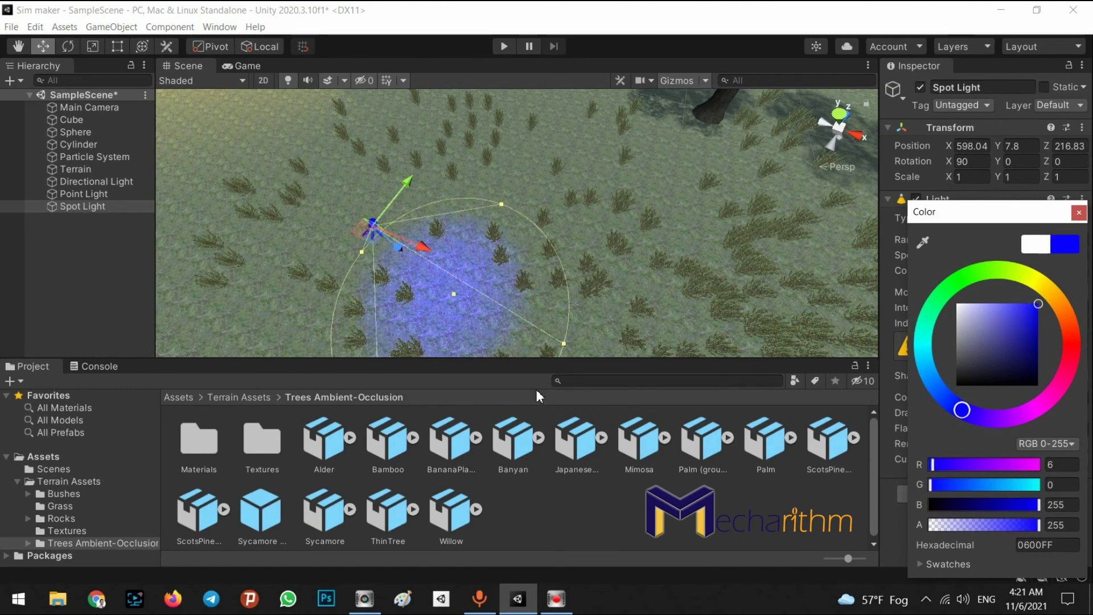
left_click(539, 397)
Give the Spot Light hard shadows and move it beside the trees, to about X 591.45, Y 7.8 and Z 244.2
left_click(1012, 375)
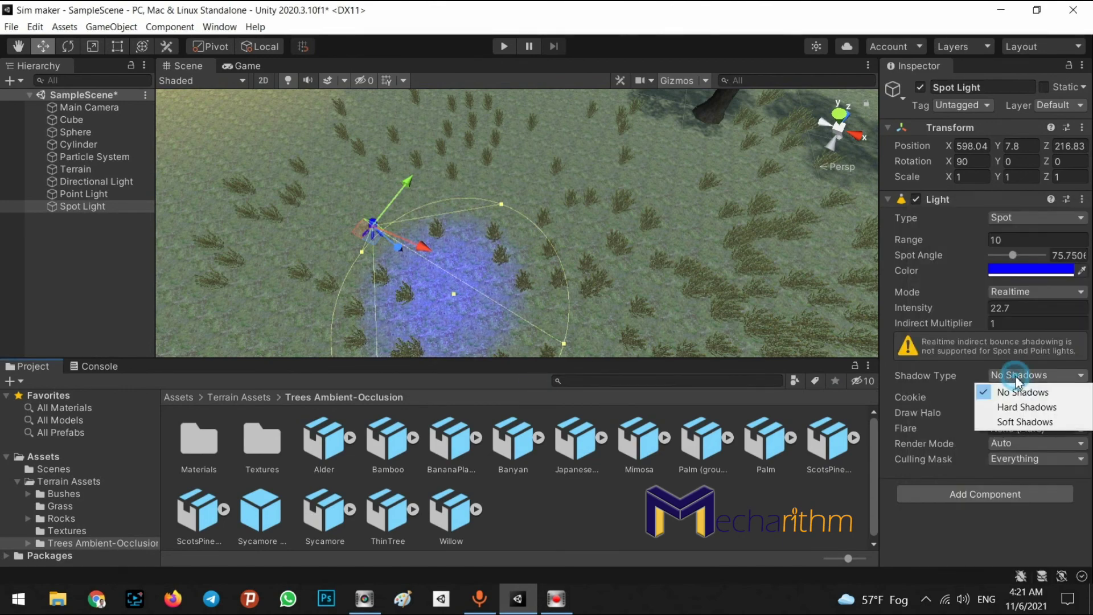
left_click(1004, 411)
right_click_drag(541, 255, 439, 193)
left_click_drag(479, 211, 691, 114)
right_click_drag(586, 211, 626, 174)
key("w")
left_click_drag(685, 116, 537, 91)
right_click_drag(577, 220, 430, 240)
key("d")
key("w")
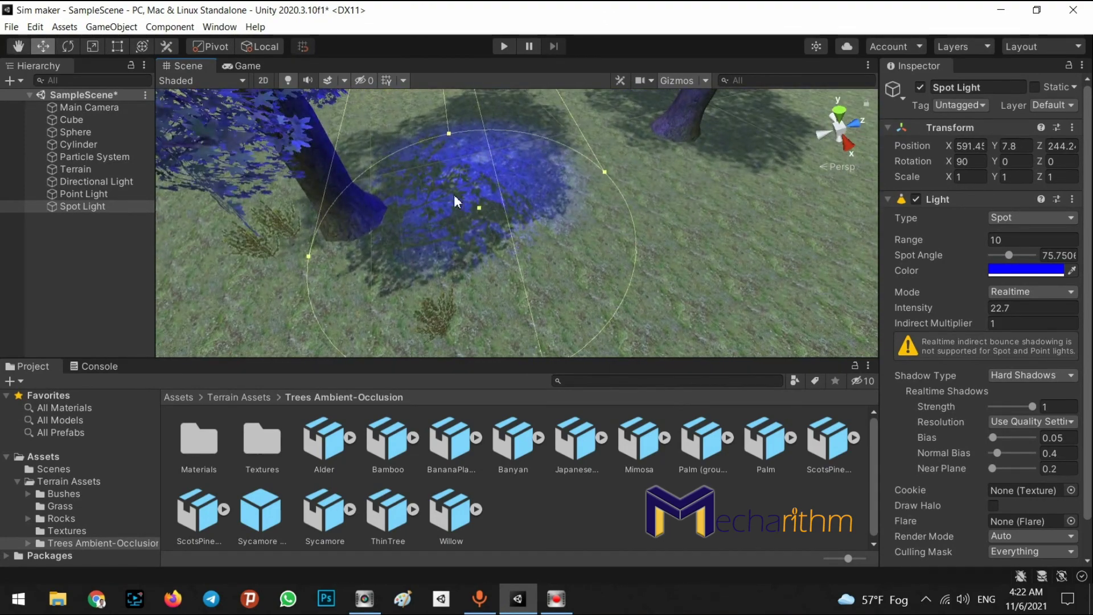
Shift the Spot Light between the trees to about Z 246.6, tilt it to about X 77.8, Y -90, Z -90, and deselect it
right_click_drag(618, 236, 562, 159)
key("s")
left_click_drag(581, 157, 602, 166)
key("e")
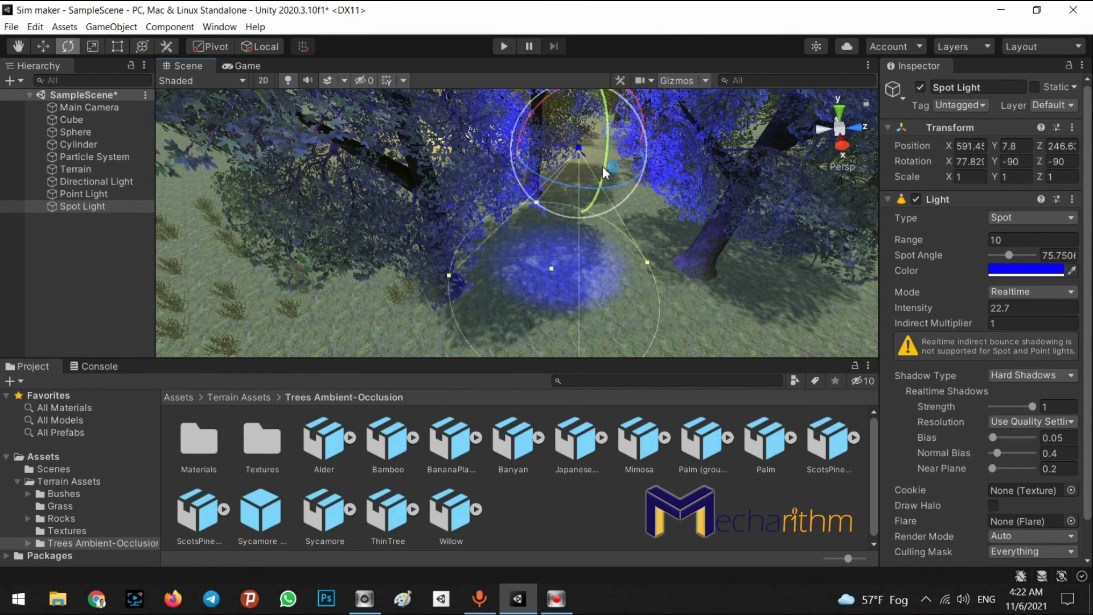
scroll(1071, 413, "down", 1)
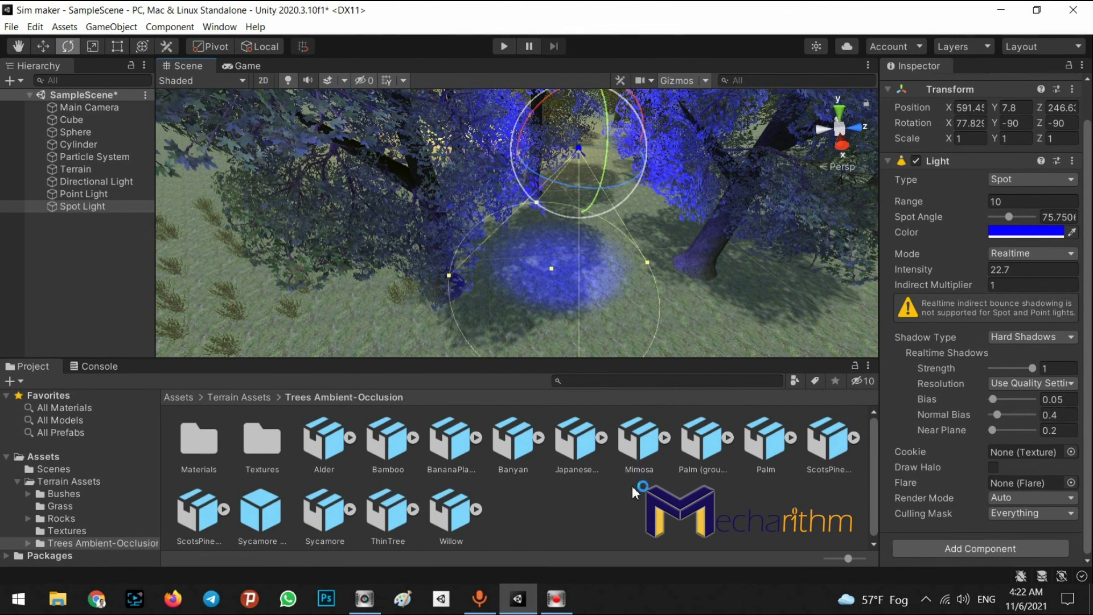
left_click(619, 514)
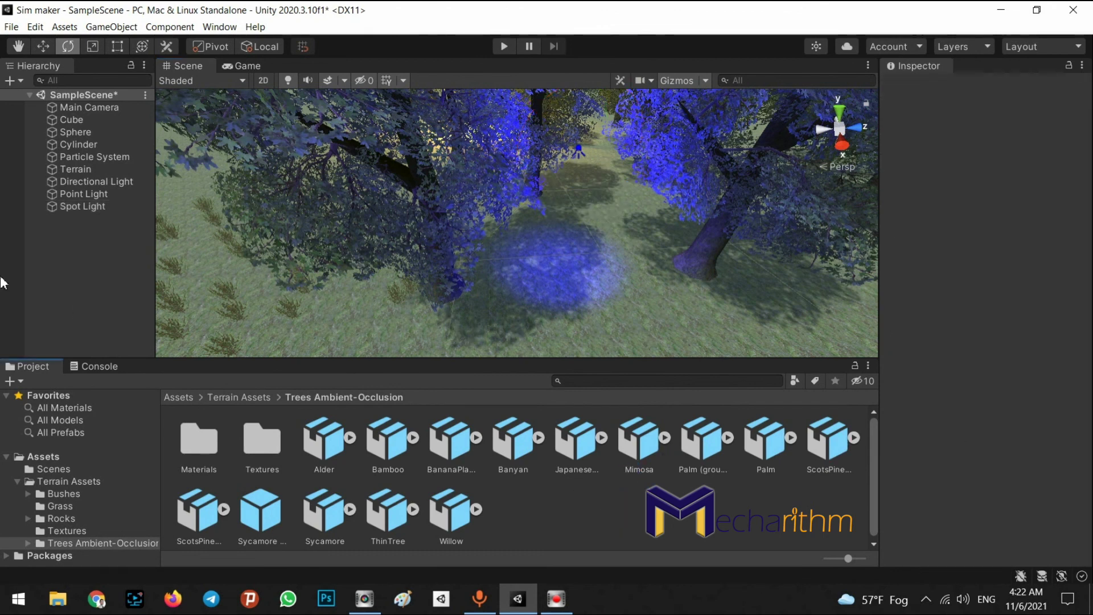